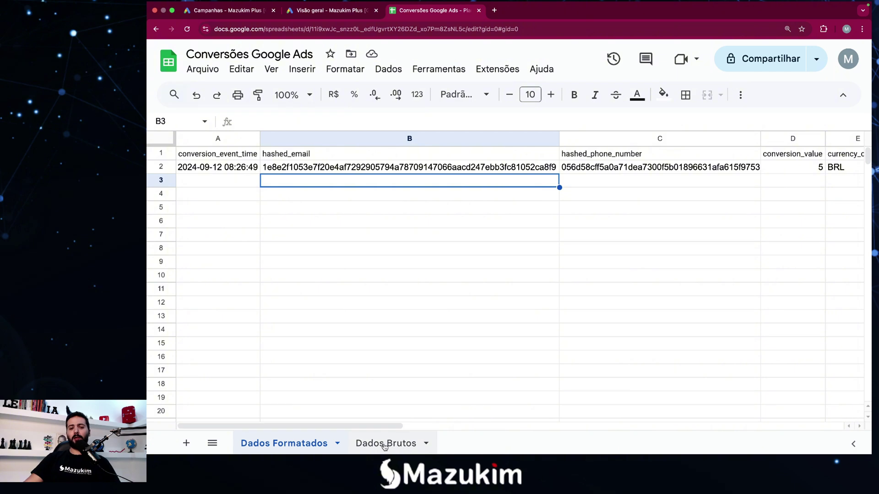
# Review the raw email and phone number cells A2 and B2 in the Dados Brutos sheet.
pyautogui.click(385, 444)
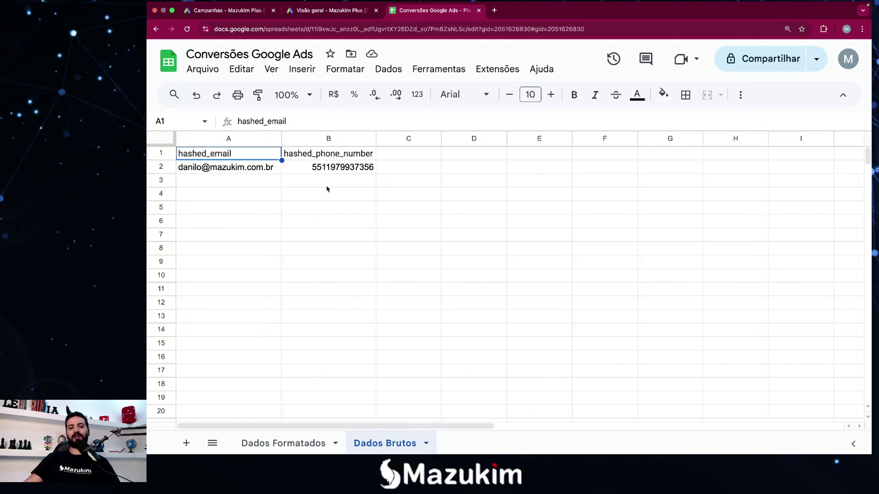
pyautogui.click(245, 172)
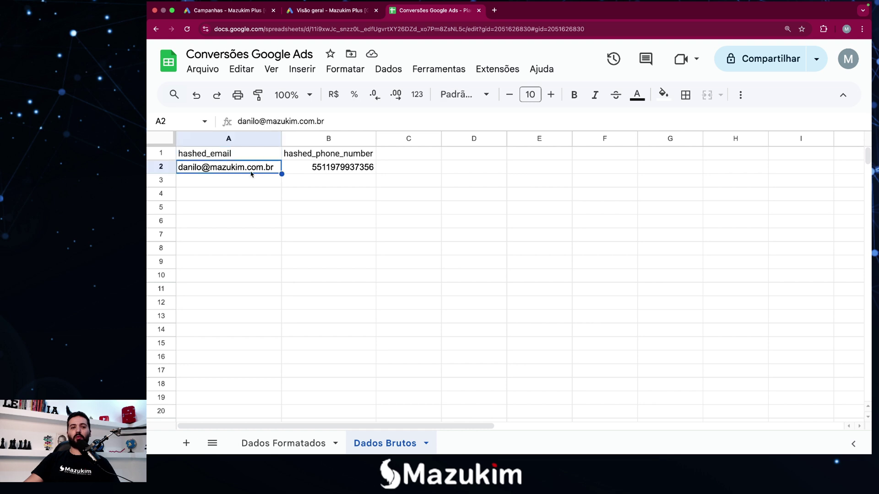
pyautogui.click(338, 171)
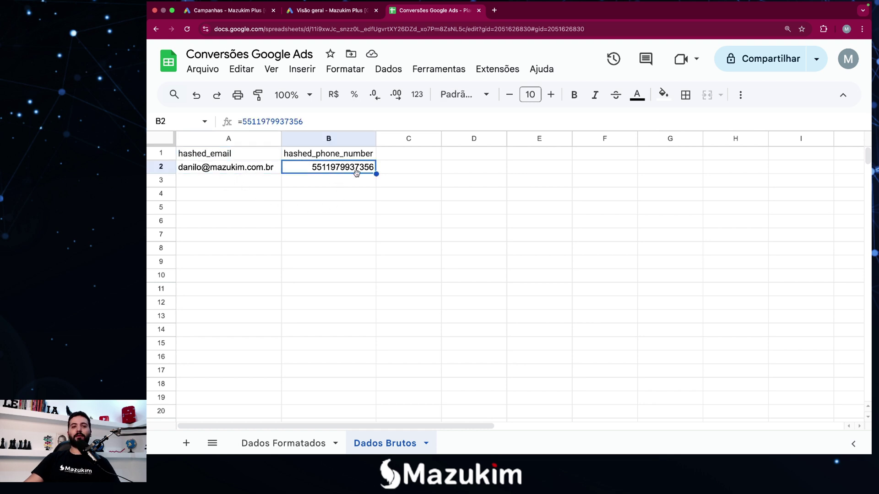
pyautogui.click(247, 173)
pyautogui.click(316, 173)
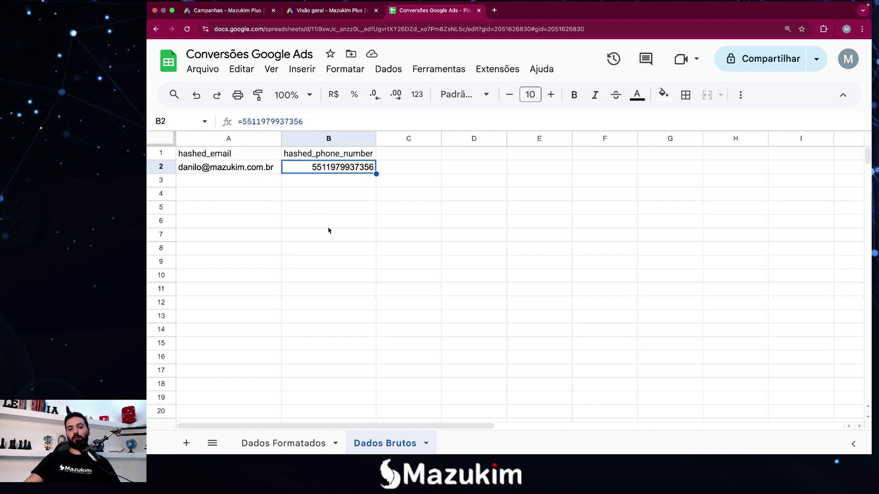
pyautogui.click(232, 173)
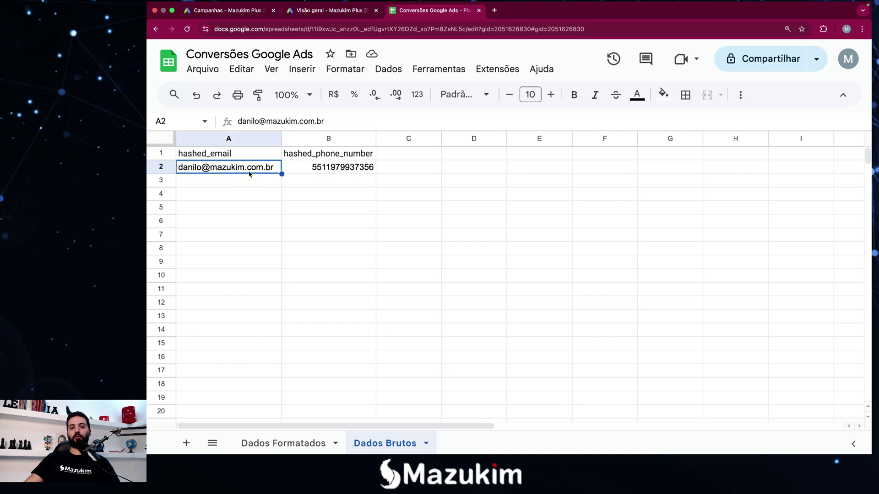
# Compare the sha256 formula in cell B2 of the Dados Formatados sheet with its raw source data in Dados Brutos.
pyautogui.click(305, 442)
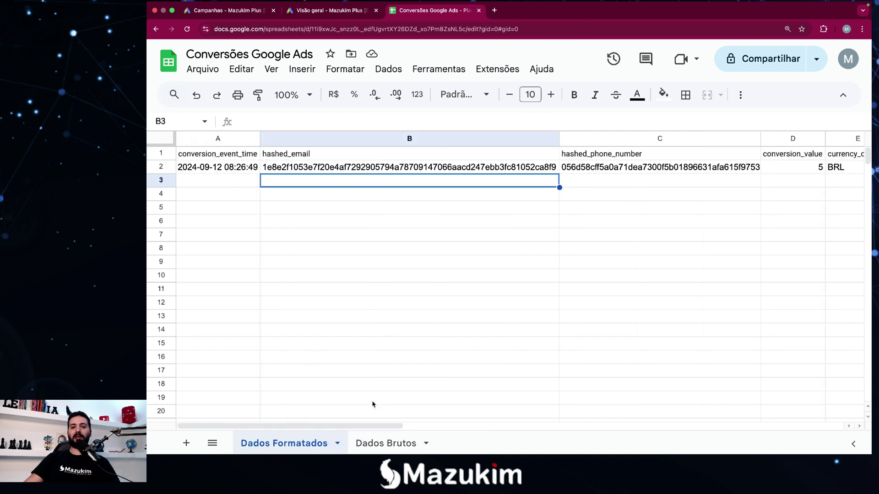
pyautogui.click(308, 166)
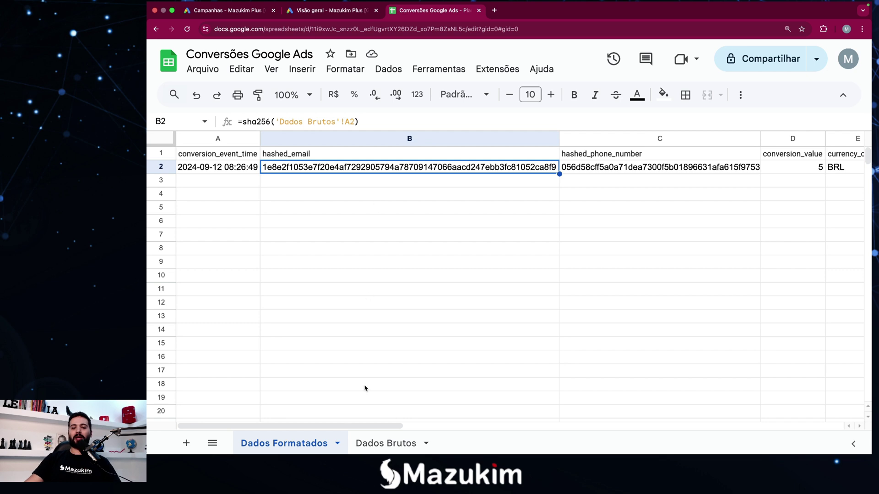
pyautogui.click(380, 443)
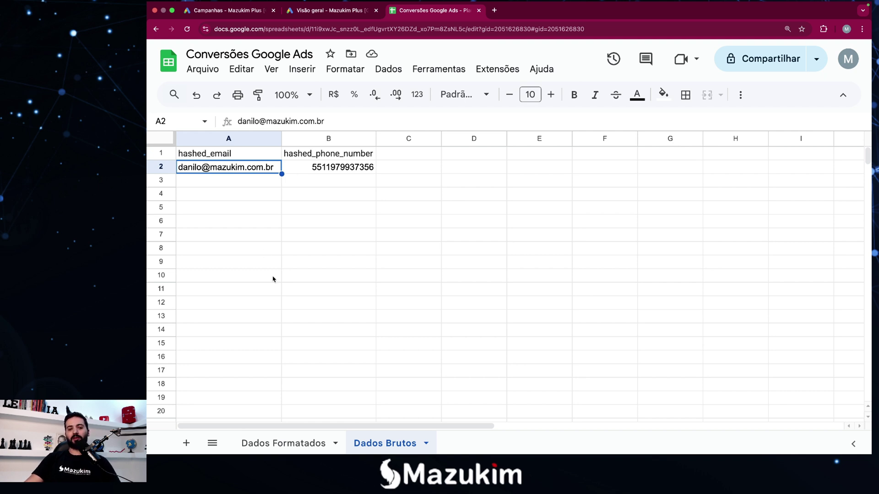
pyautogui.click(299, 442)
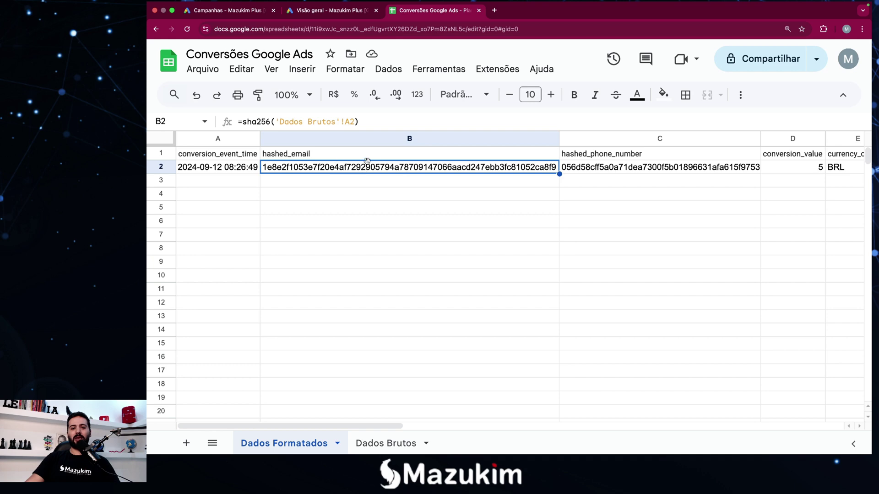
pyautogui.click(382, 441)
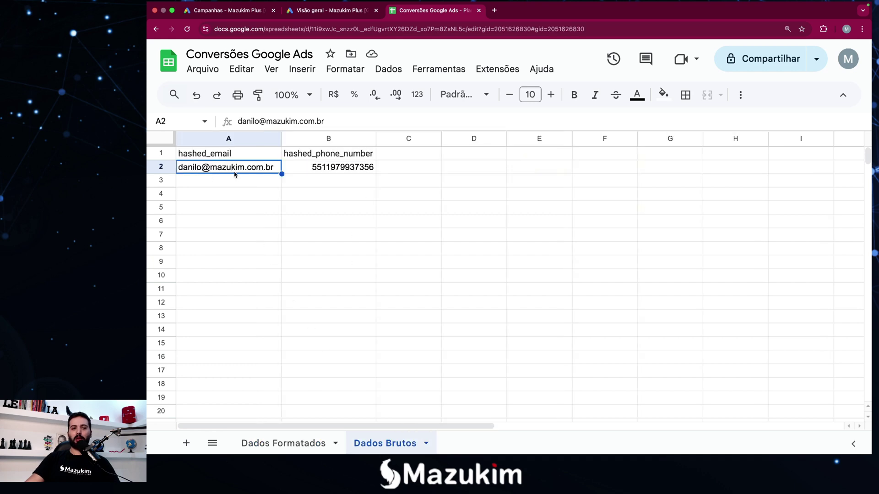
pyautogui.click(295, 442)
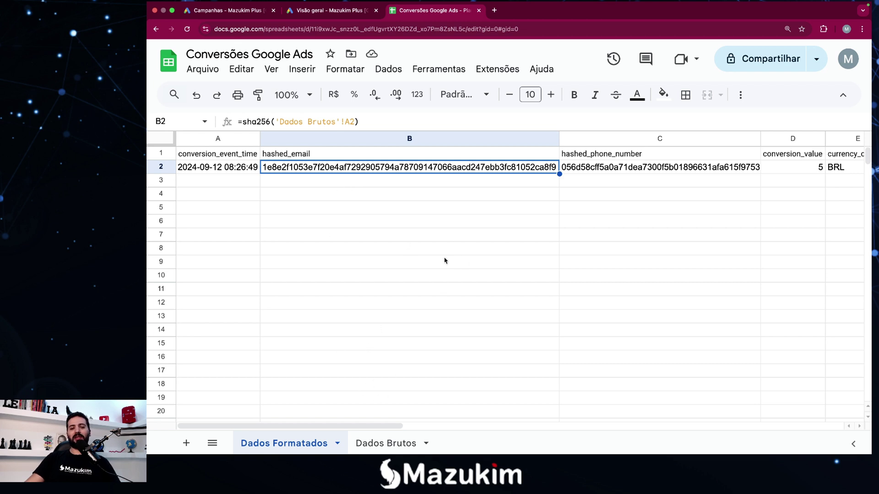
pyautogui.click(393, 444)
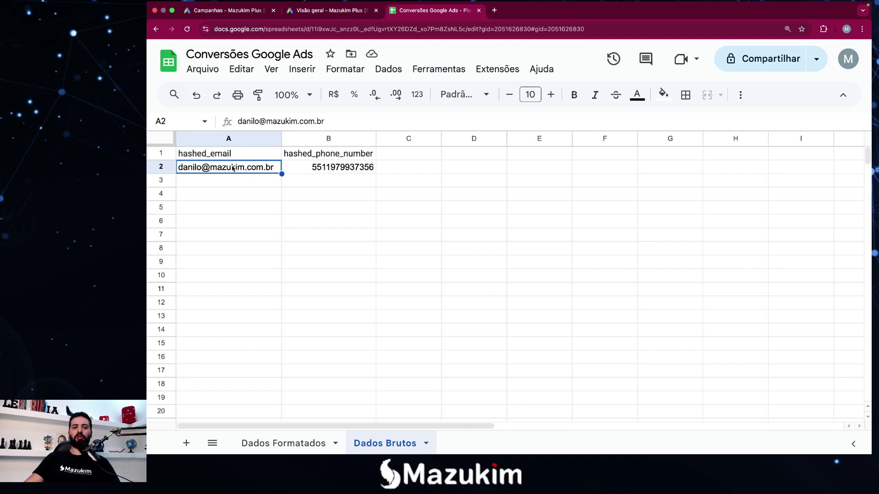
pyautogui.click(327, 168)
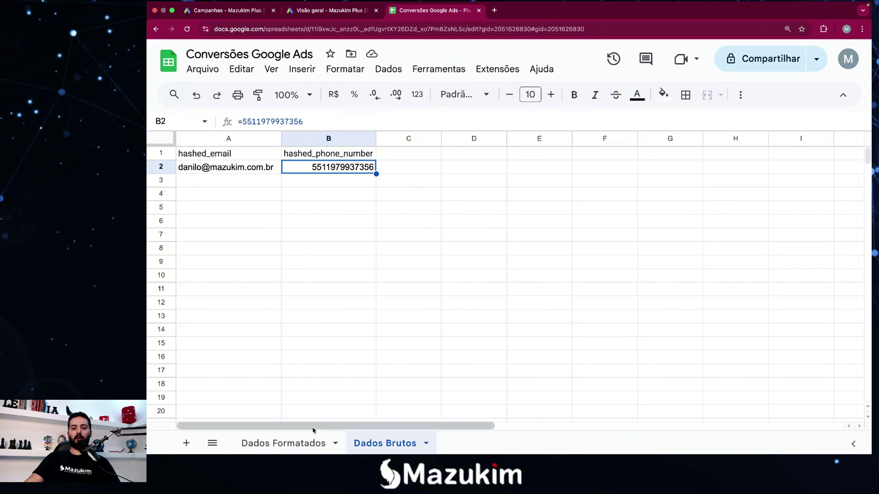
pyautogui.click(295, 446)
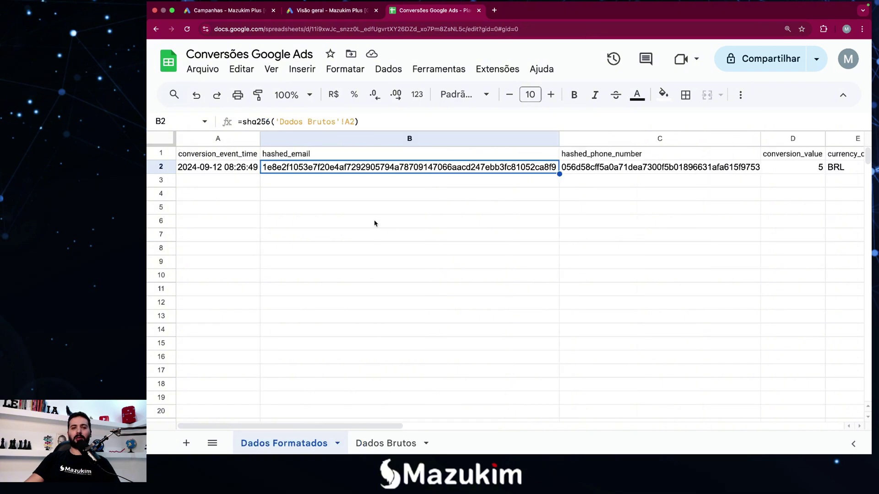
# Delete the sha256 formula from cell B2 under hashed_email in Dados Formatados, keeping that cell selected.
pyautogui.doubleClick(307, 170)
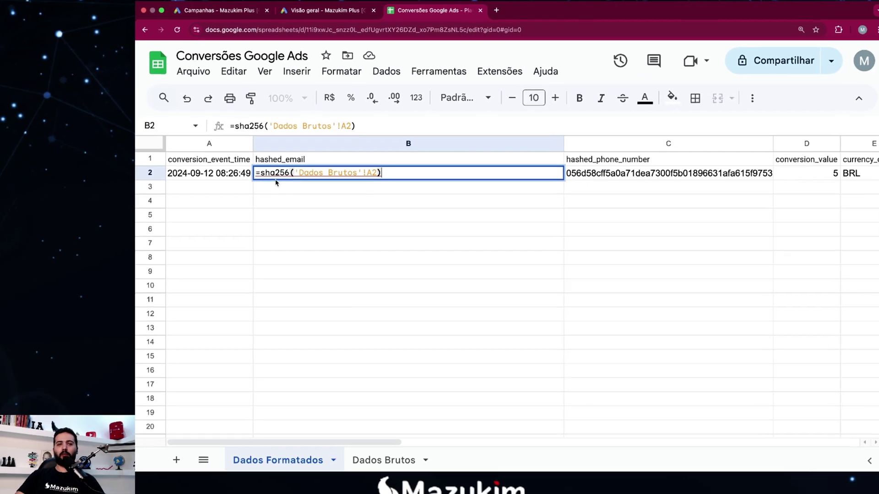
pyautogui.press('super+a')
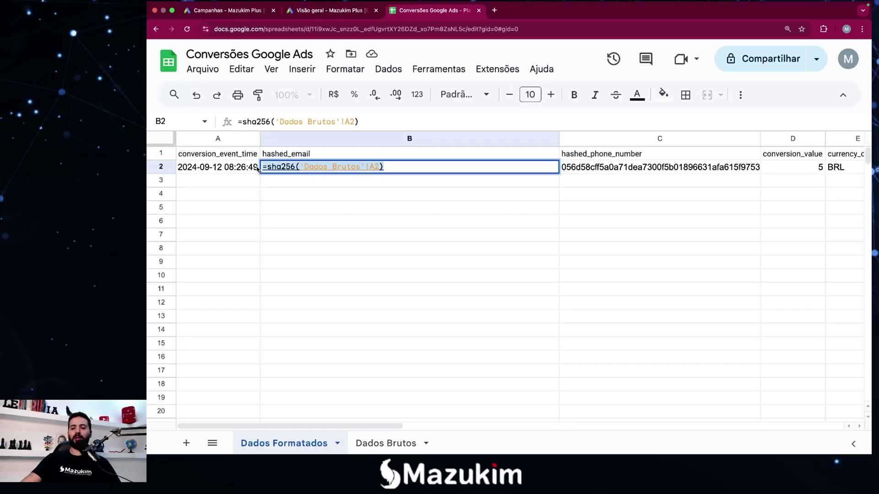
pyautogui.press('BackSpace')
pyautogui.press('Return')
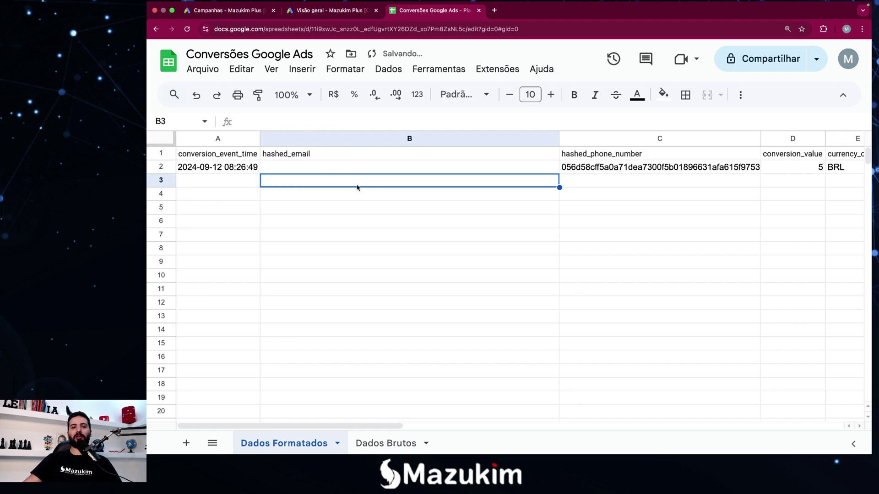
pyautogui.click(319, 172)
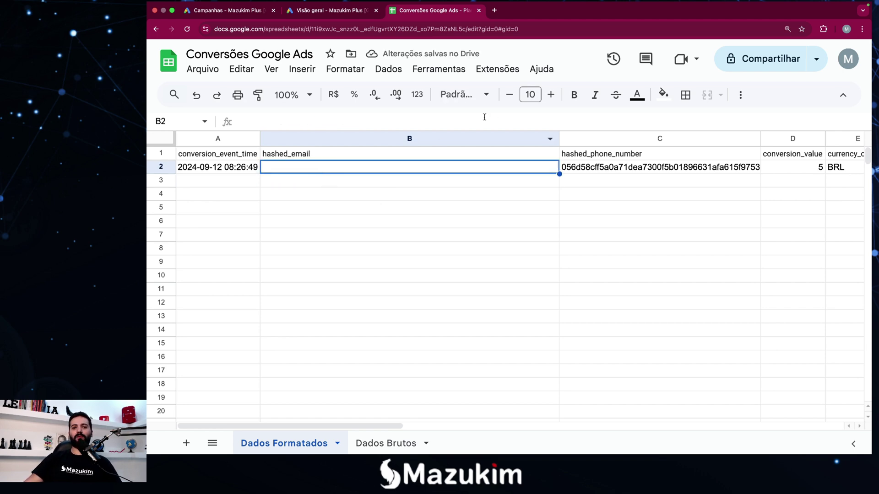
# Open the spreadsheet's Apps Script project and examine the sha256(data) function in Código.gs at a larger zoom.
pyautogui.click(498, 70)
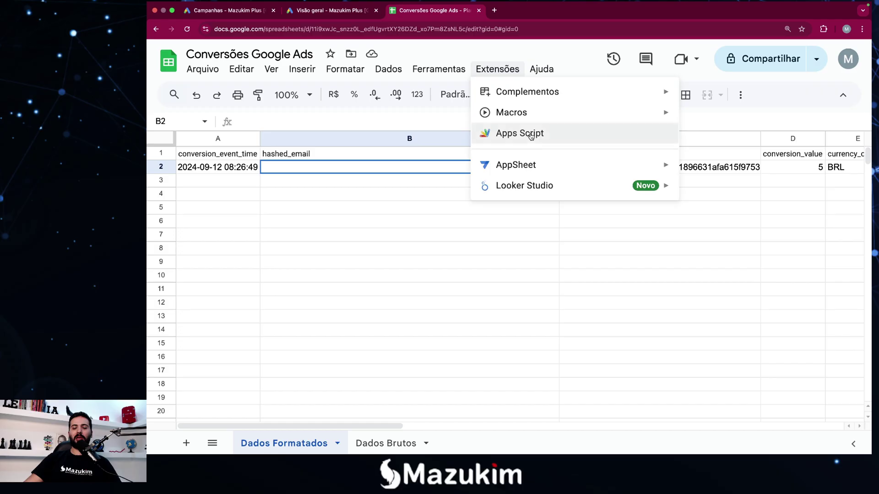
pyautogui.click(531, 136)
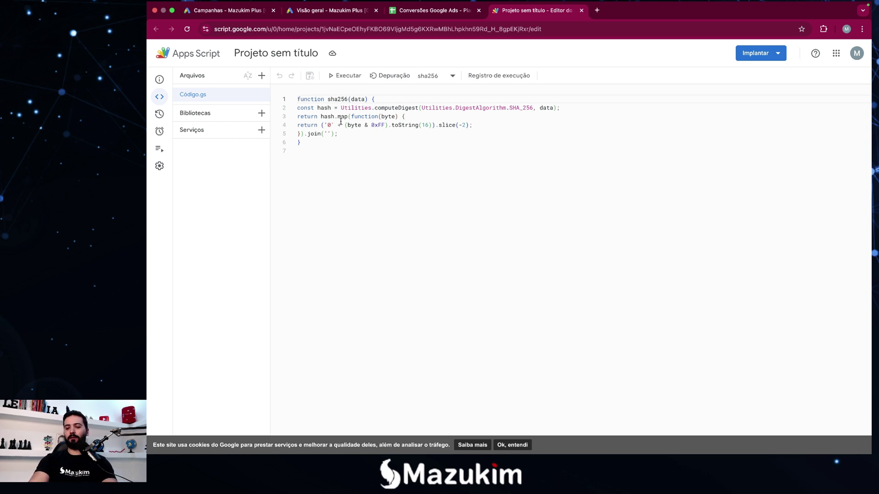
pyautogui.press('super+plus')
pyautogui.press('super+plus')
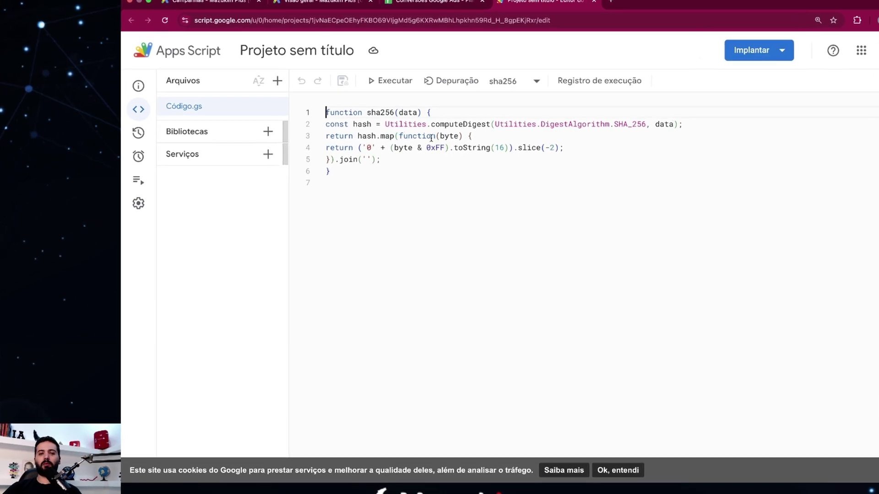
pyautogui.click(411, 112)
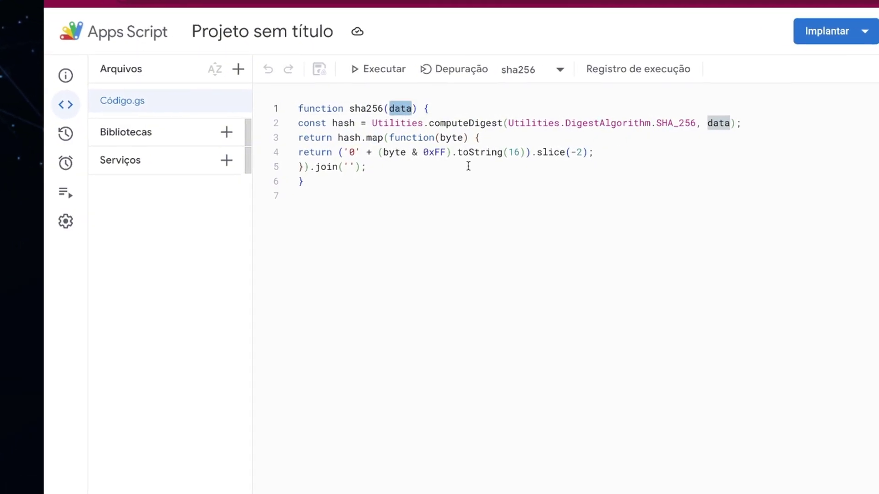
pyautogui.click(381, 114)
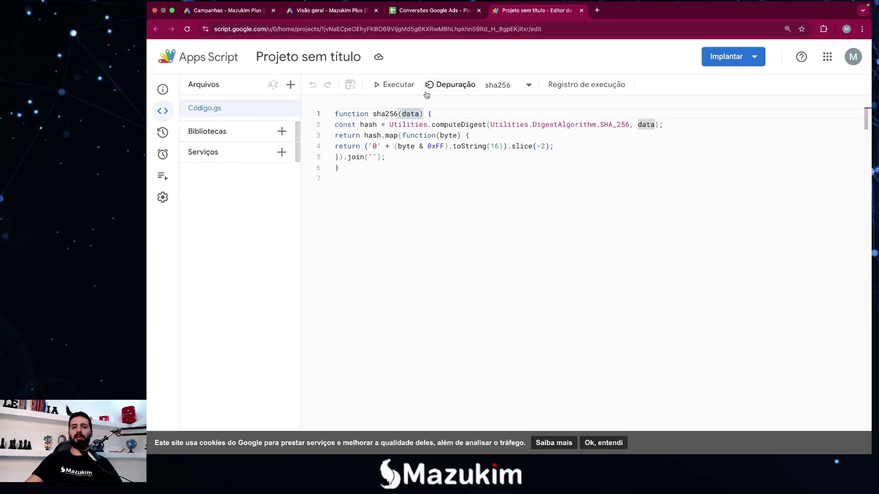
# Check the raw contact data in the spreadsheet's Dados Brutos sheet and return to the Apps Script project.
pyautogui.click(414, 11)
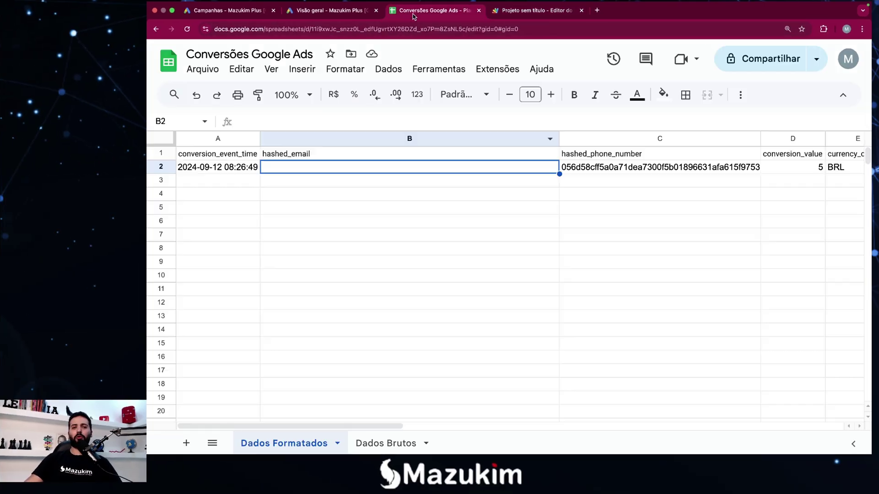
pyautogui.click(385, 443)
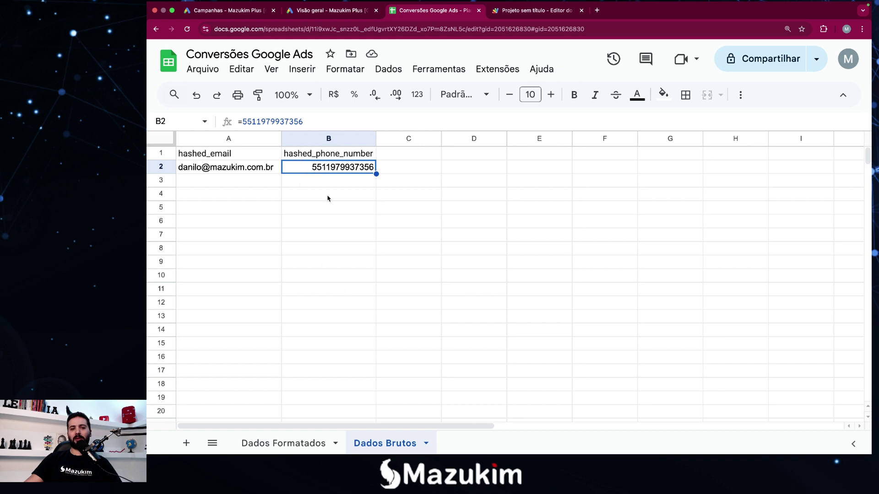
pyautogui.click(507, 11)
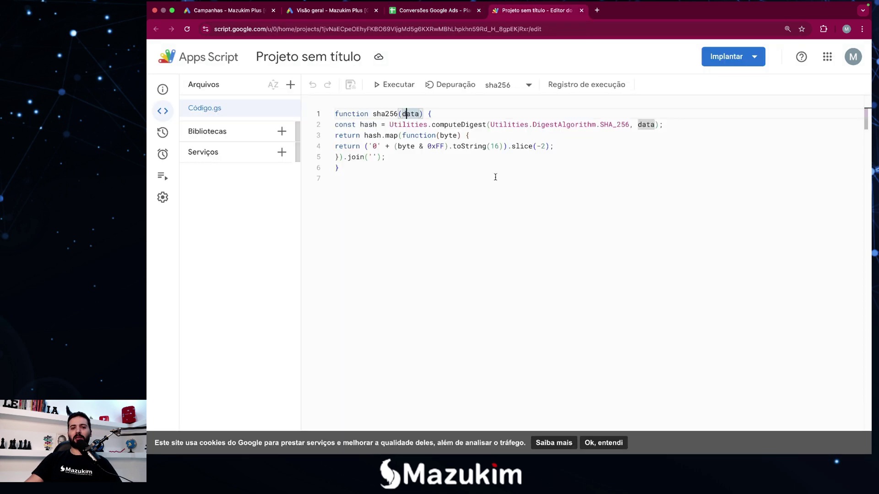
# Examine the sha256 function's code in Código.gs, highlighting its lines from the closing brace upward and clearing the selection.
pyautogui.click(461, 135)
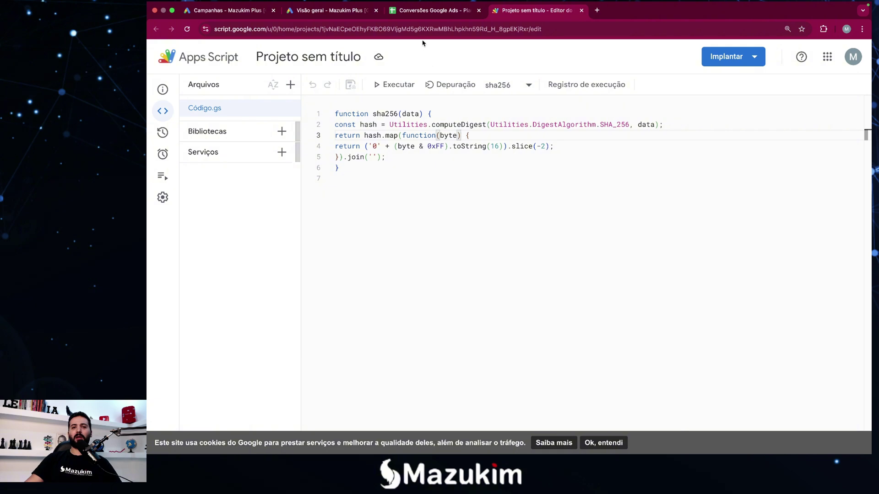
pyautogui.click(355, 171)
pyautogui.hotkey('shift', 'Up')
pyautogui.hotkey('shift', 'Up')
pyautogui.hotkey('shift', 'Up')
pyautogui.hotkey('shift', 'Up')
pyautogui.hotkey('shift', 'Up')
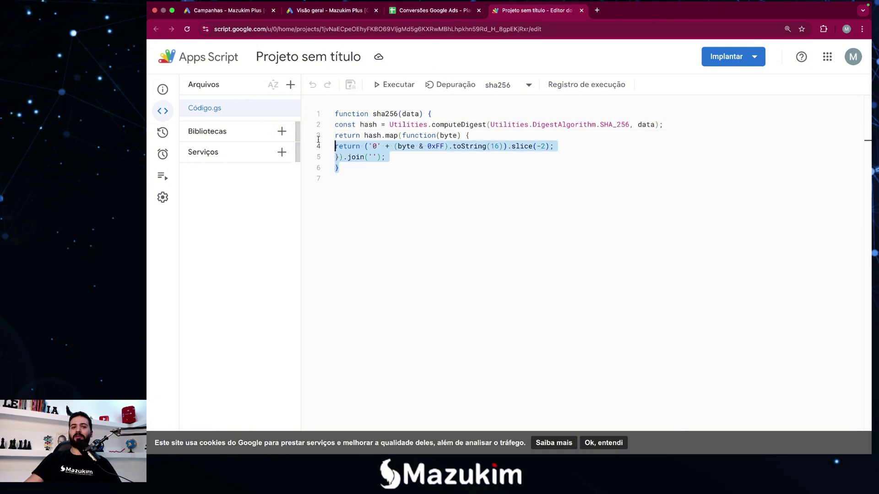
pyautogui.click(369, 183)
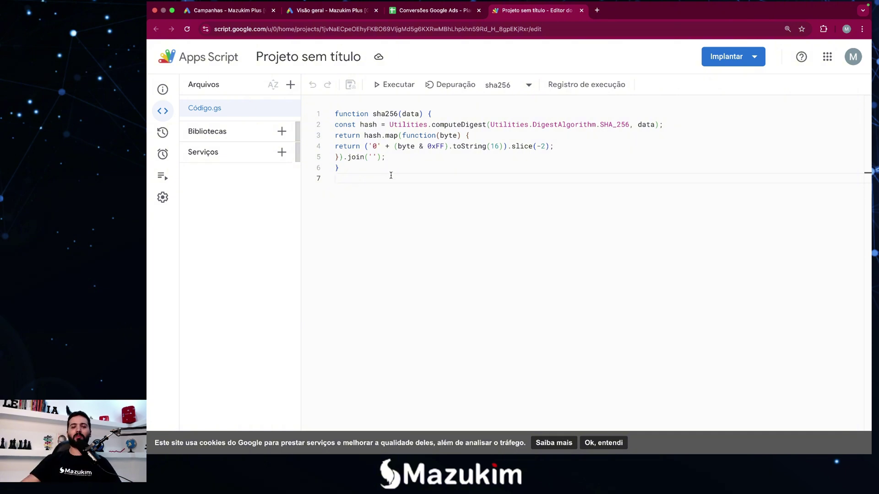
# Return to the spreadsheet and enter ='Dados Brutos'!A2 in cell B2 of Dados Formatados to reference the raw email.
pyautogui.click(430, 11)
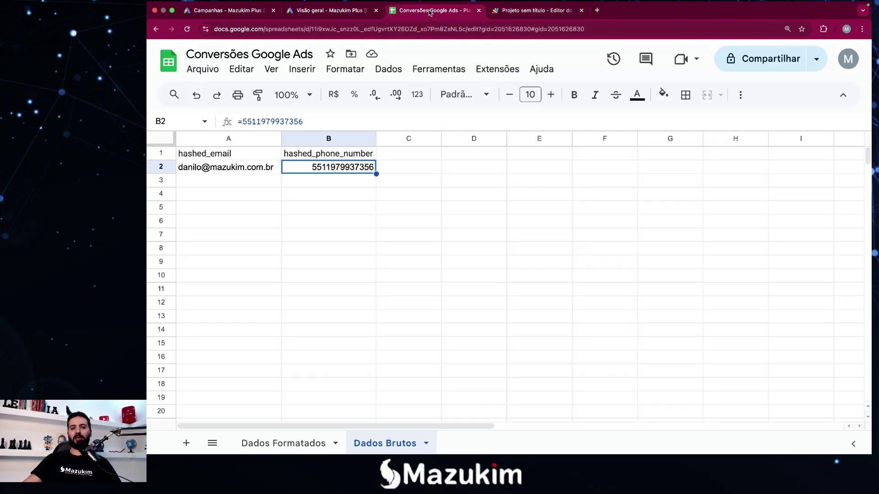
pyautogui.click(280, 440)
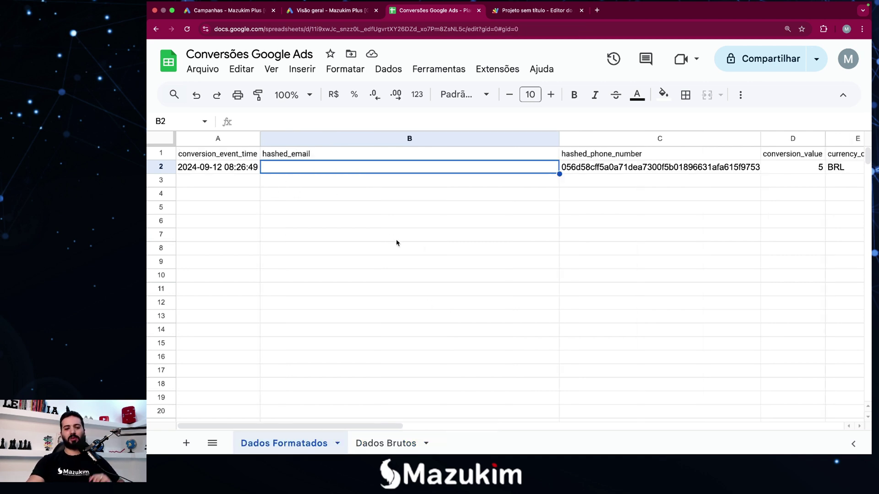
pyautogui.write('=')
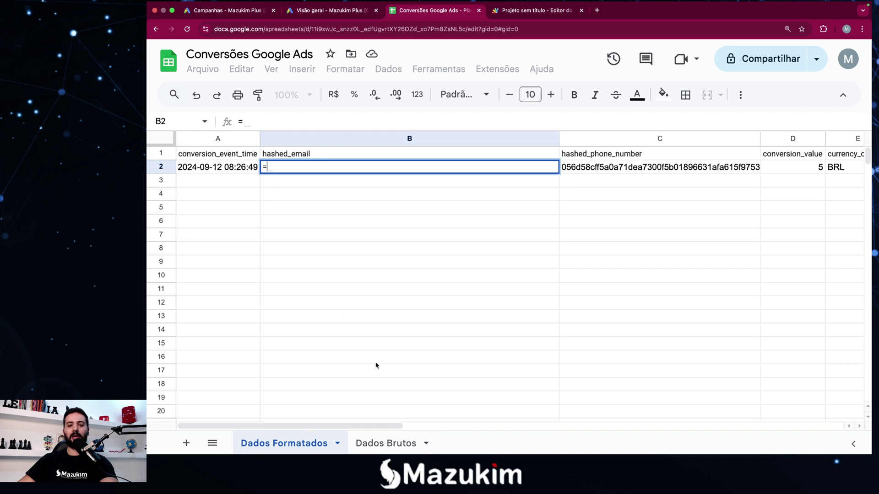
pyautogui.click(395, 443)
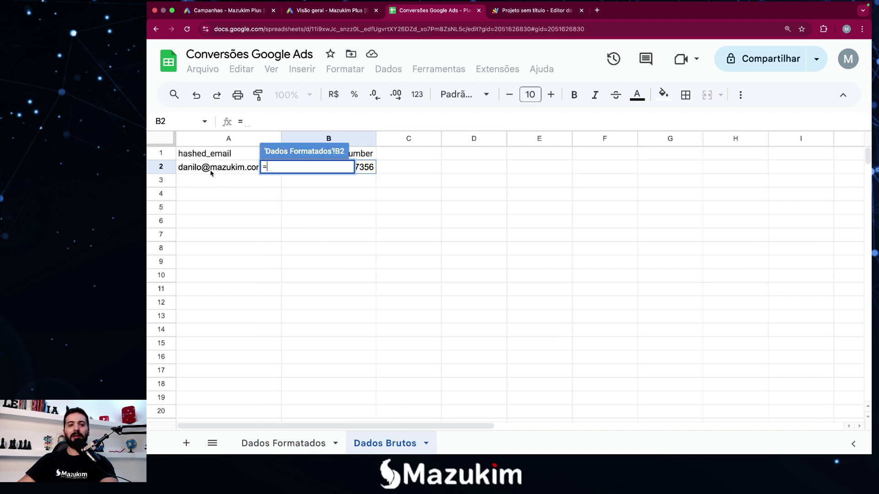
pyautogui.click(211, 173)
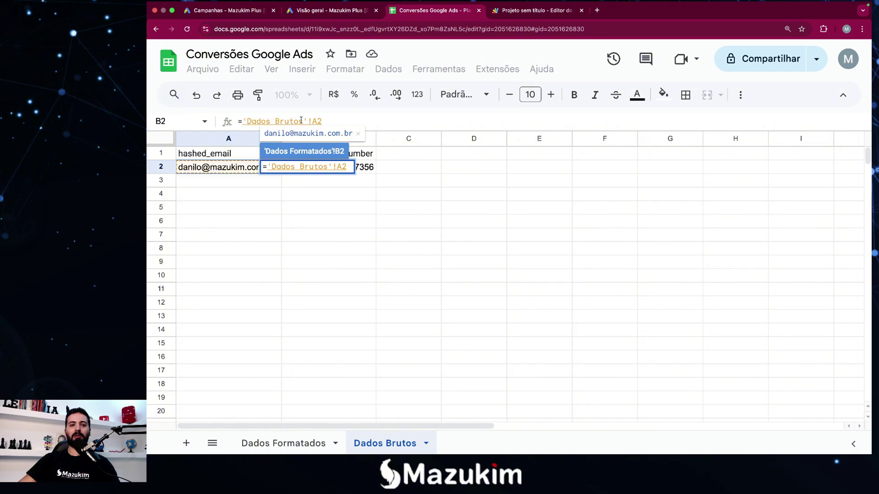
pyautogui.press('Return')
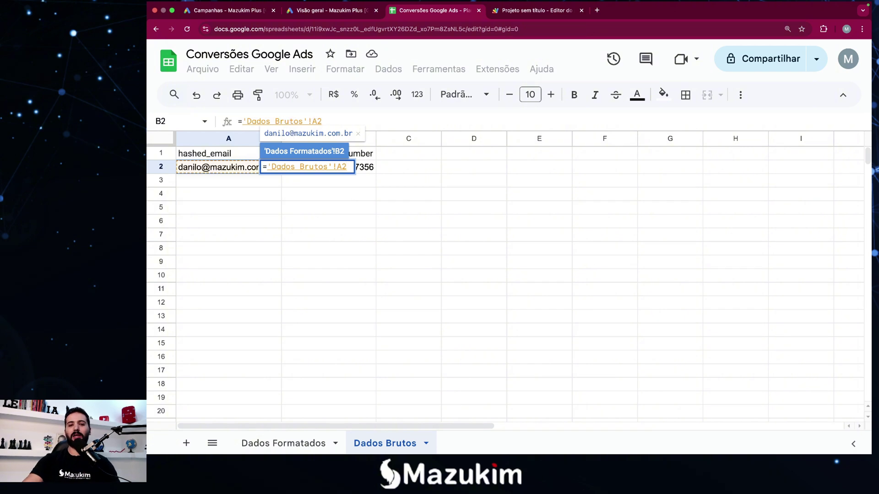
# Replace the formula in cell B2 of Dados Formatados with =sha256('Dados Brutos'!A2) to hash the raw email.
pyautogui.click(333, 196)
pyautogui.click(313, 169)
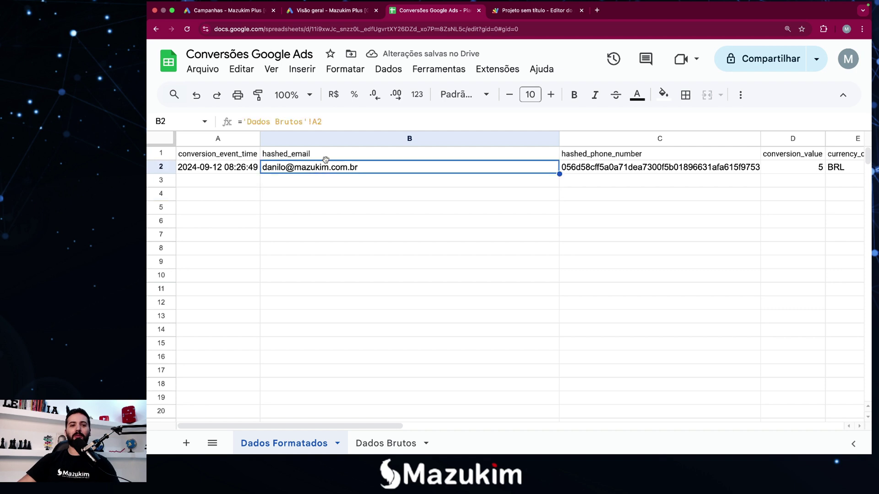
pyautogui.click(384, 443)
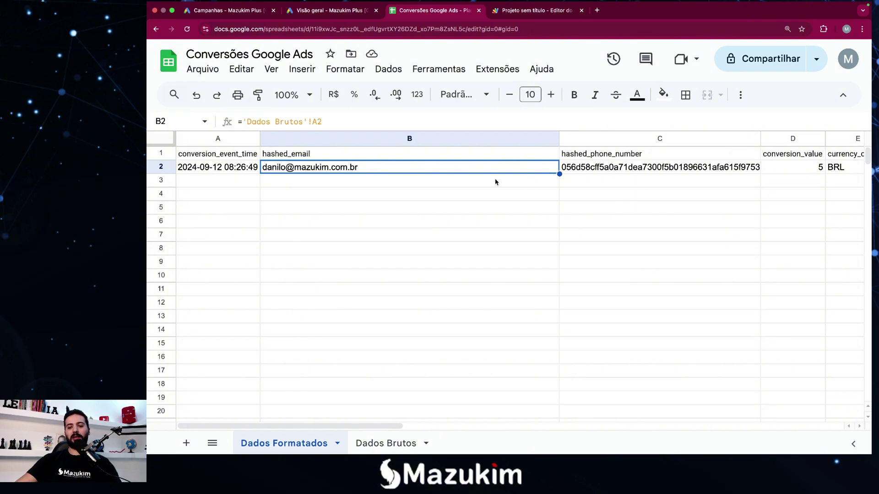
pyautogui.write('=')
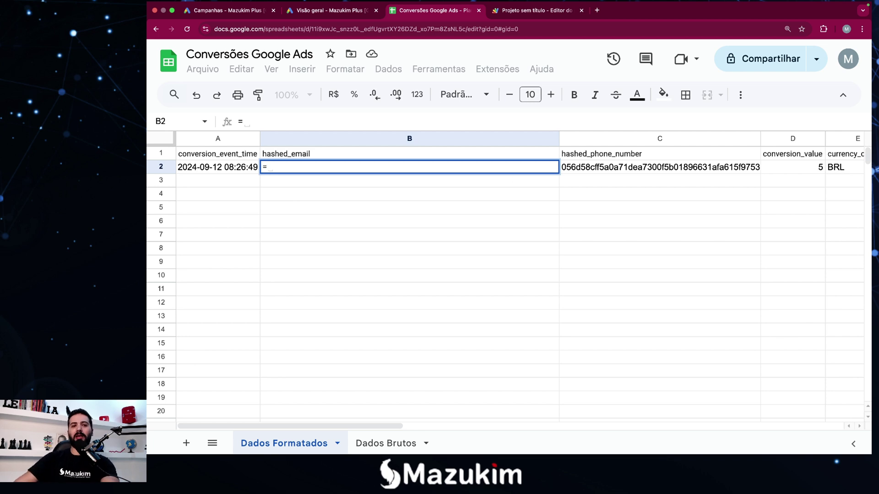
pyautogui.click(533, 11)
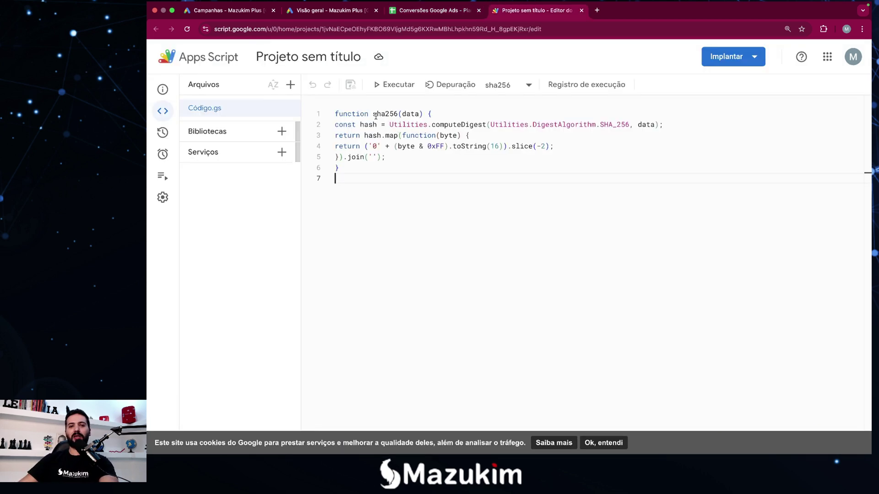
pyautogui.click(421, 13)
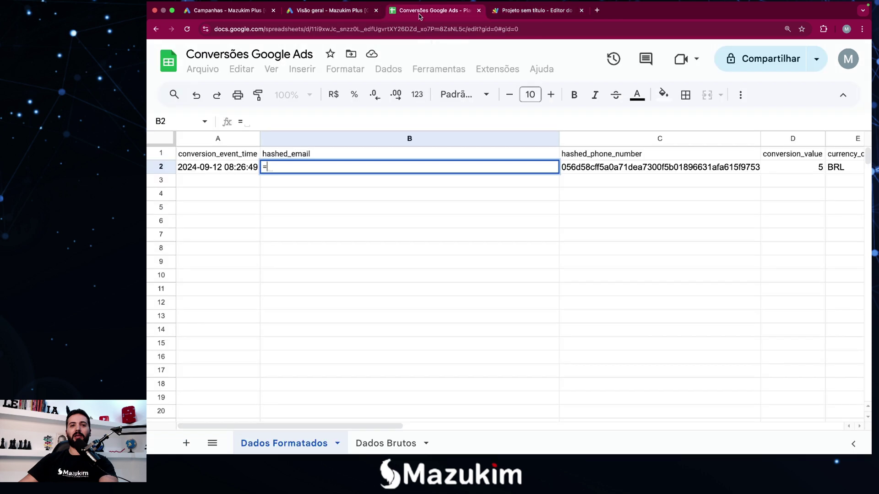
pyautogui.write('sha')
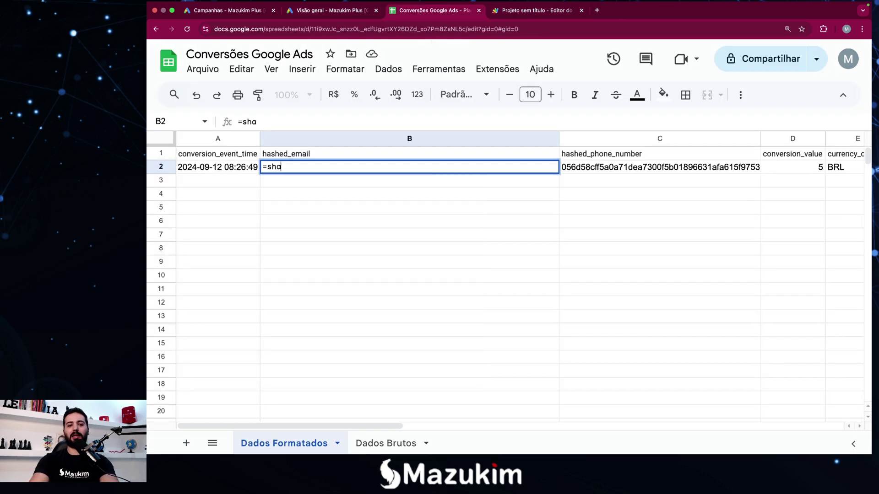
pyautogui.write('256')
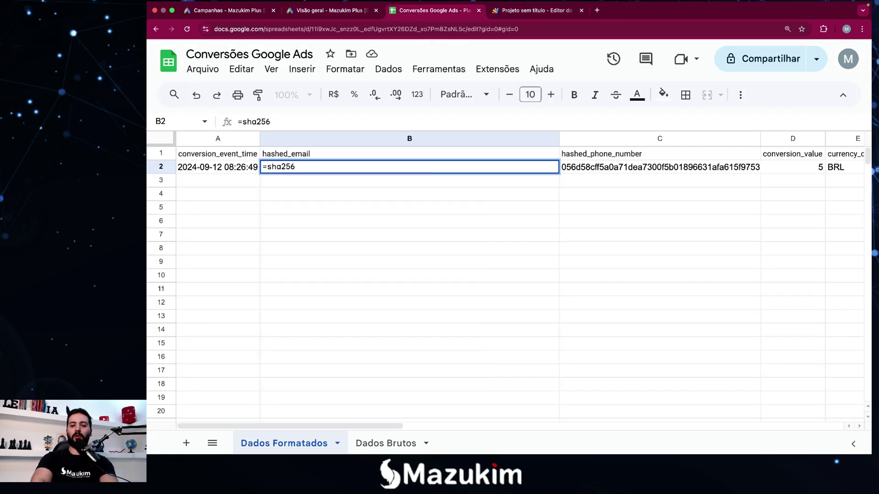
pyautogui.write('(')
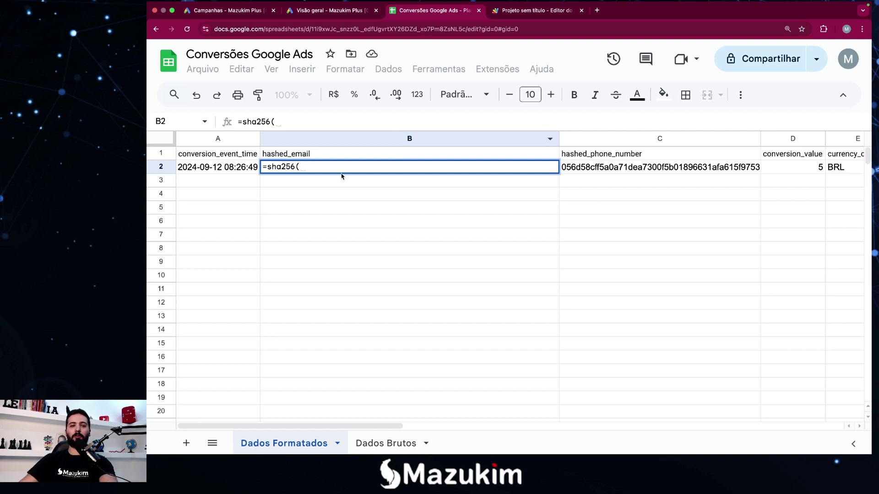
pyautogui.click(386, 444)
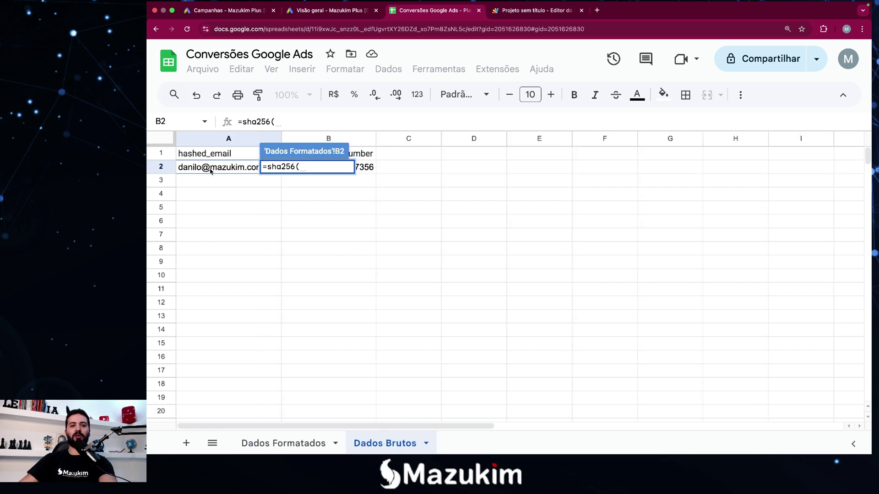
pyautogui.click(211, 169)
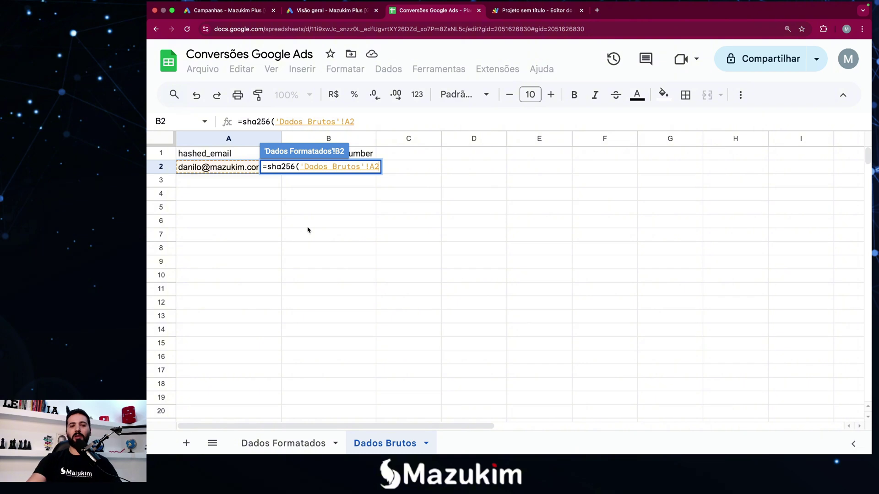
pyautogui.press('Return')
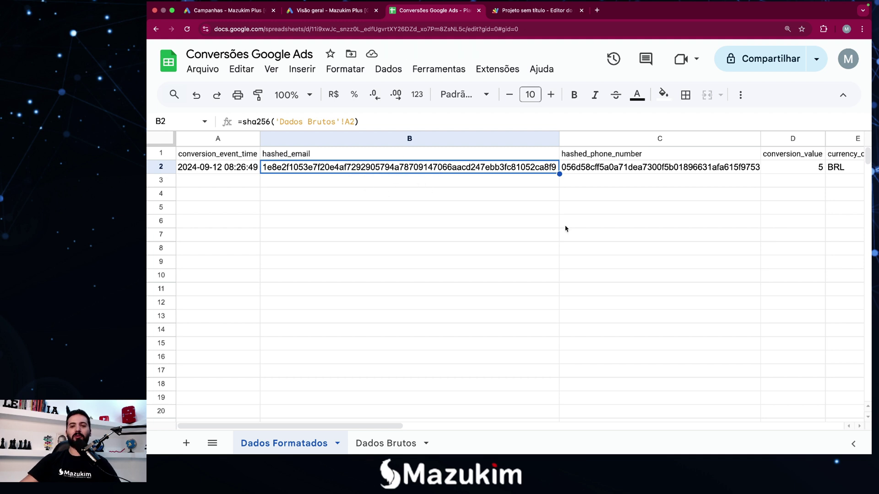
# Check the phone hash formula in cell C2 and the conversion_value and currency_code entries in row 2.
pyautogui.click(610, 171)
pyautogui.doubleClick(608, 170)
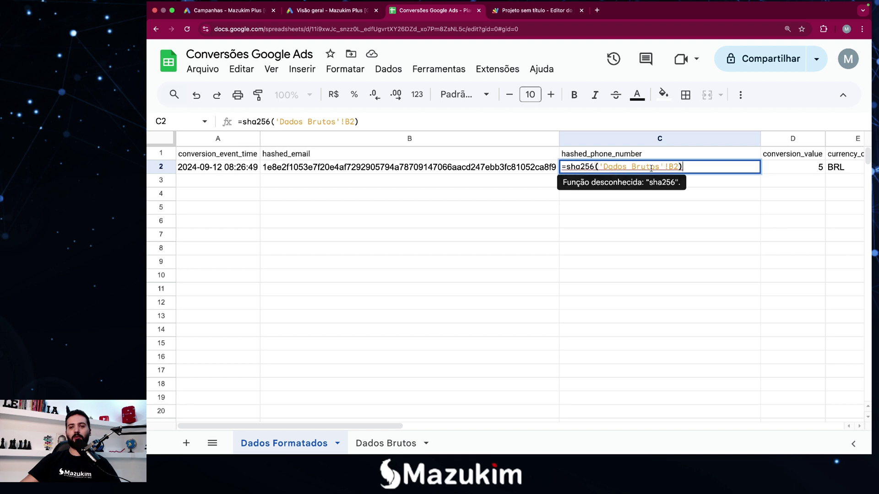
pyautogui.press('Return')
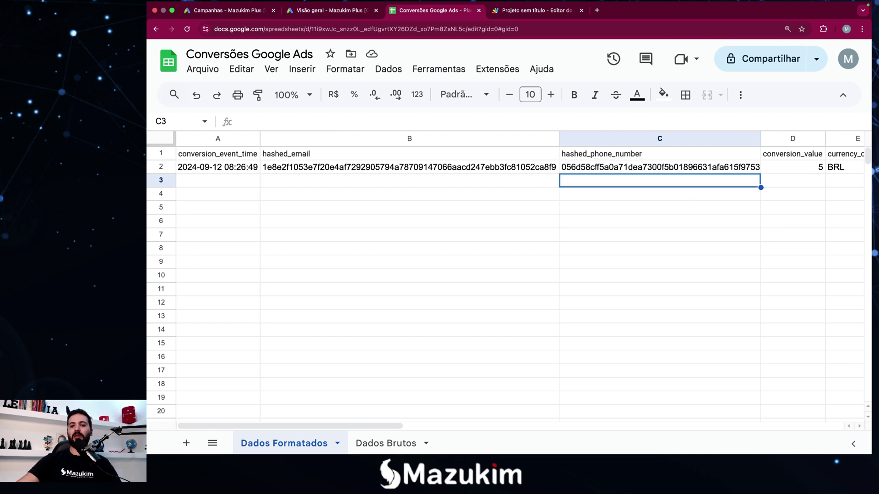
pyautogui.click(813, 171)
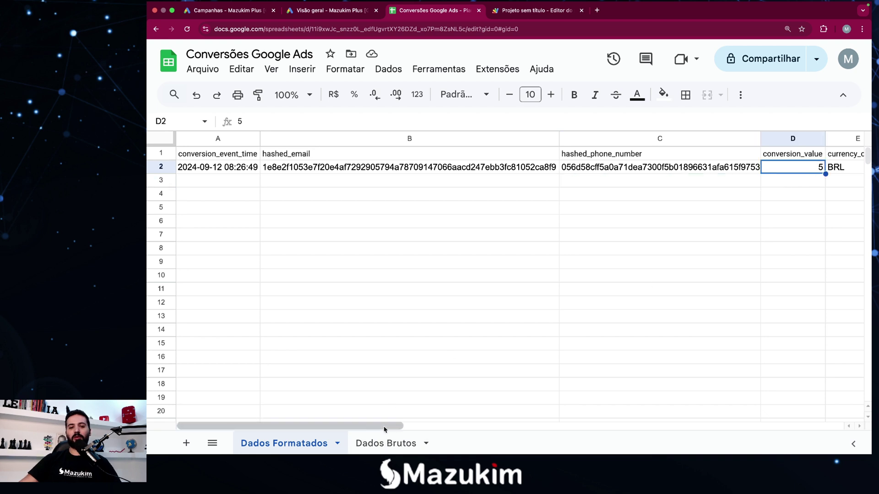
pyautogui.moveTo(389, 426); pyautogui.dragTo(475, 426)
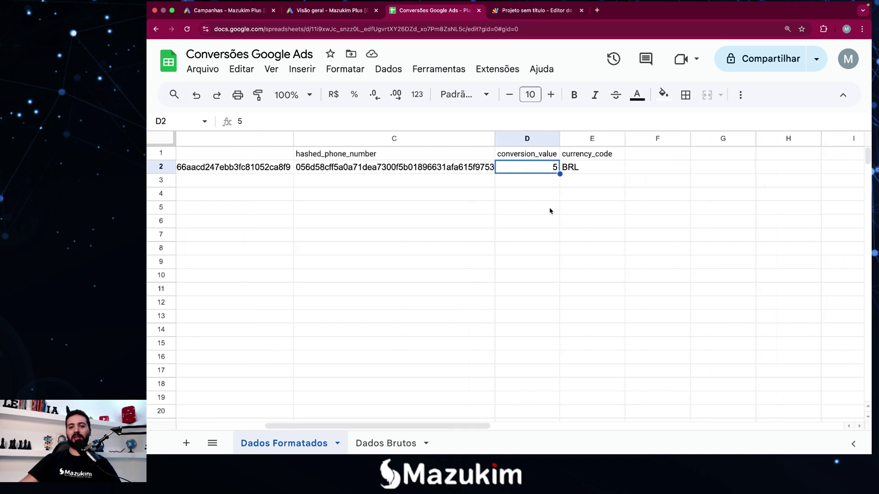
pyautogui.click(589, 168)
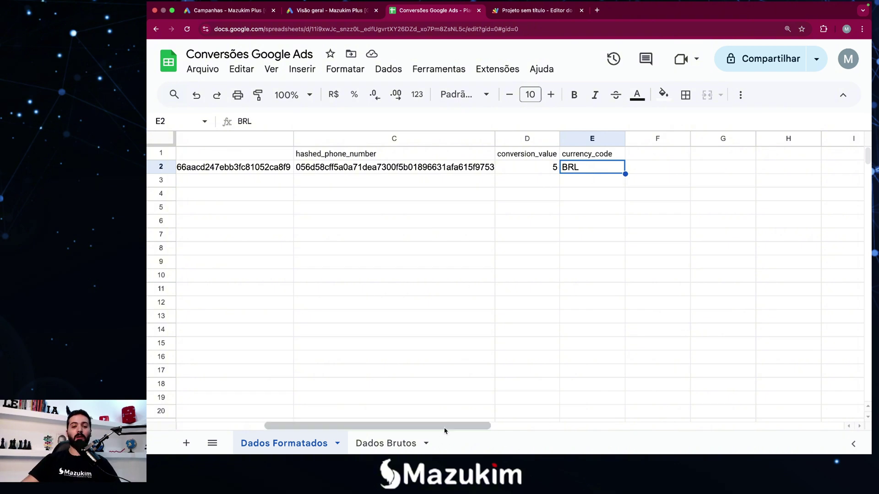
pyautogui.moveTo(445, 430); pyautogui.dragTo(358, 429)
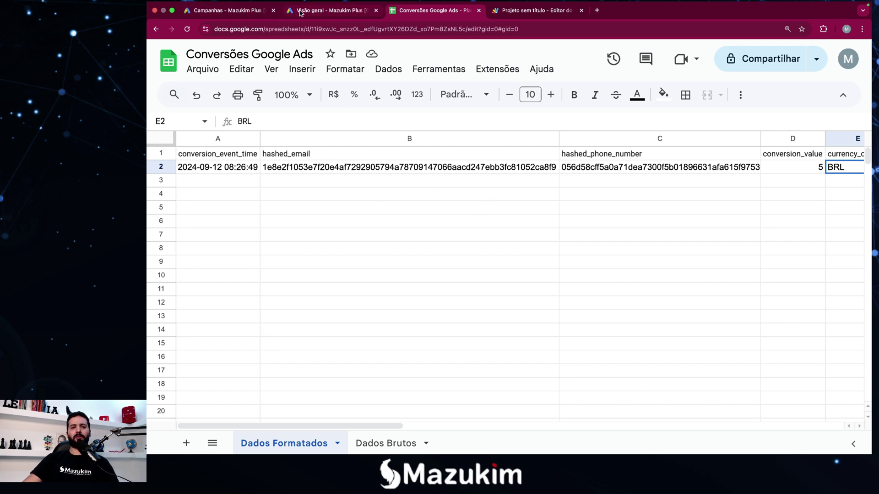
# Switch to the Google Ads account, close the open filter list, and open the Metas conversion summary.
pyautogui.click(240, 11)
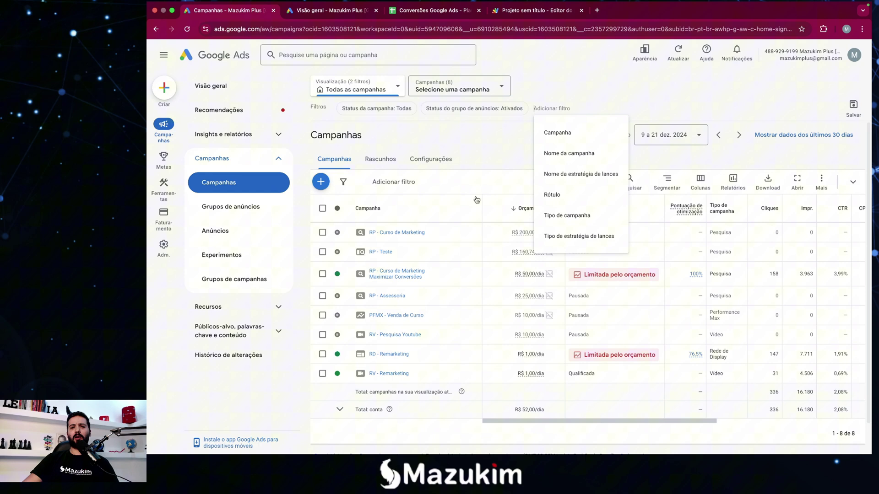
pyautogui.click(465, 147)
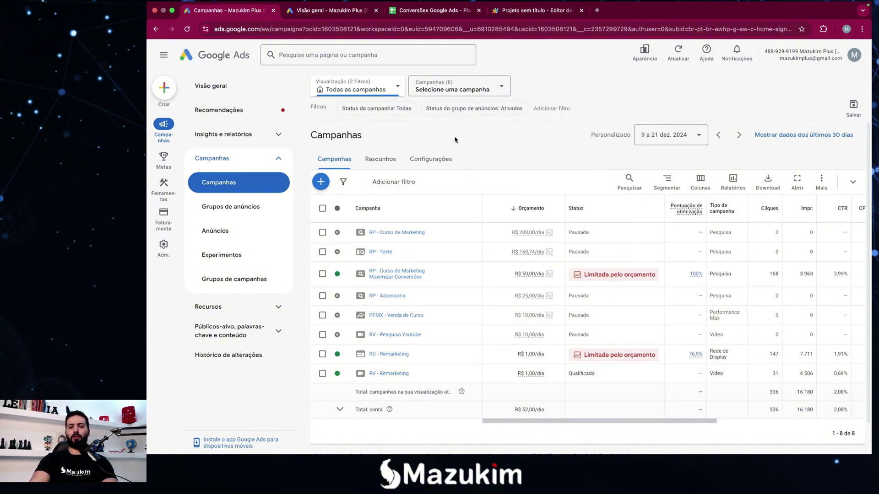
pyautogui.press('super+plus')
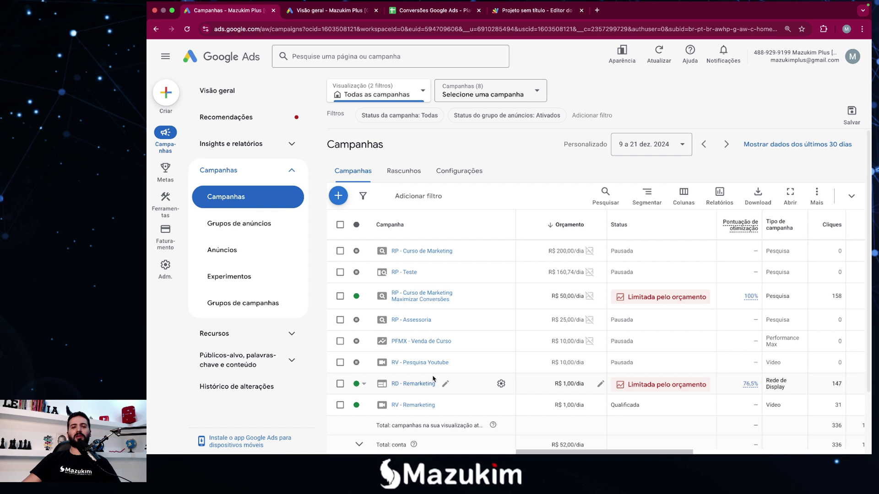
pyautogui.click(291, 170)
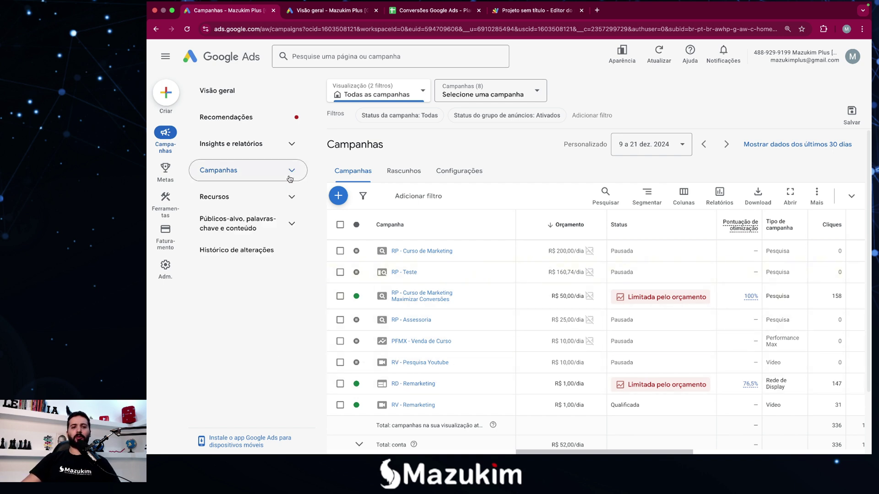
pyautogui.click(166, 169)
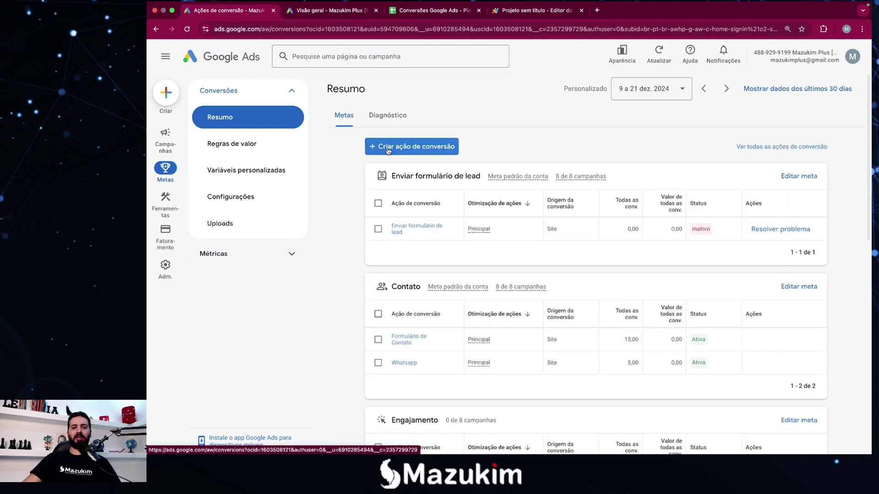
# Start a new Importação conversion action using CRMs, arquivos ou outras fontes de dados with the option Acompanhar conversões de cliques.
pyautogui.click(421, 147)
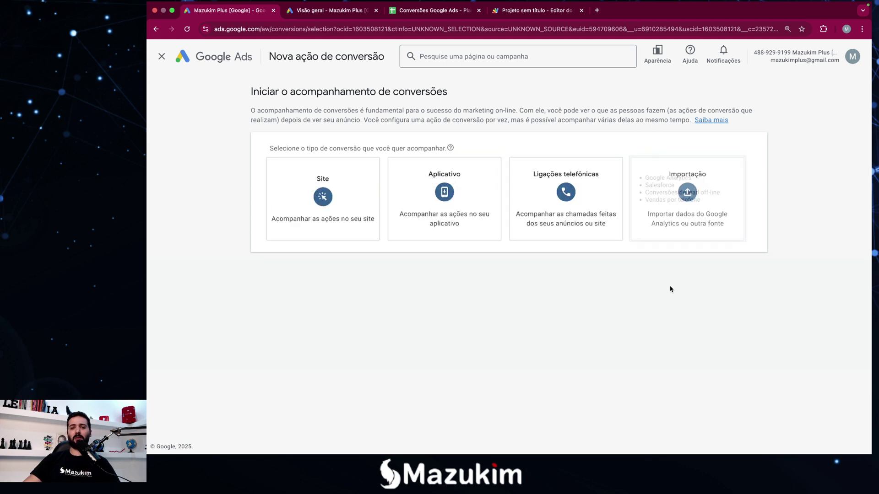
pyautogui.click(704, 207)
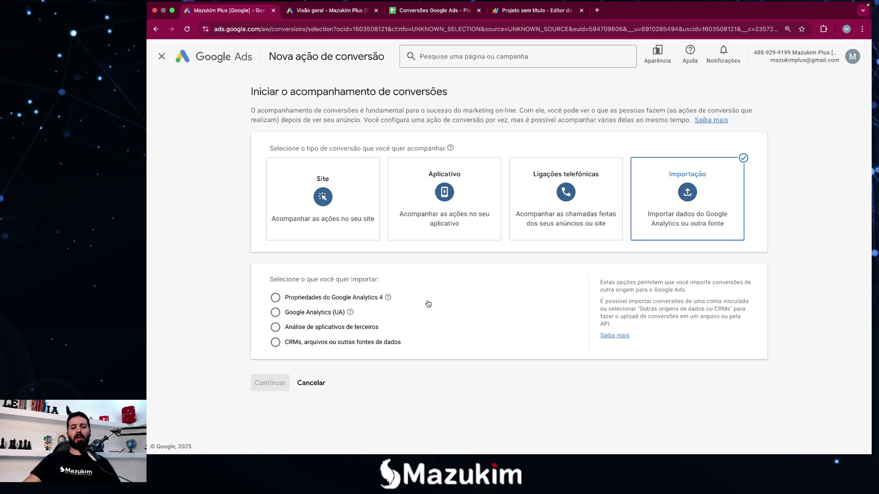
pyautogui.click(310, 346)
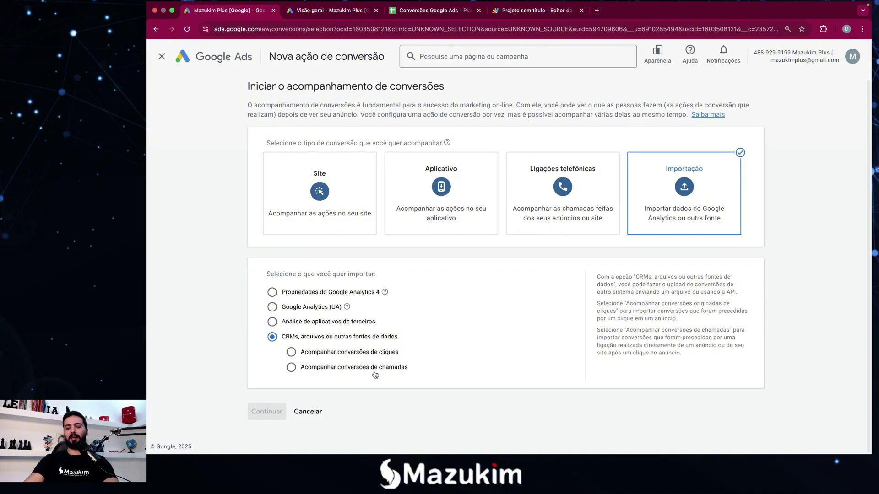
pyautogui.press('super+equal')
pyautogui.scroll(-2, 372, 383)
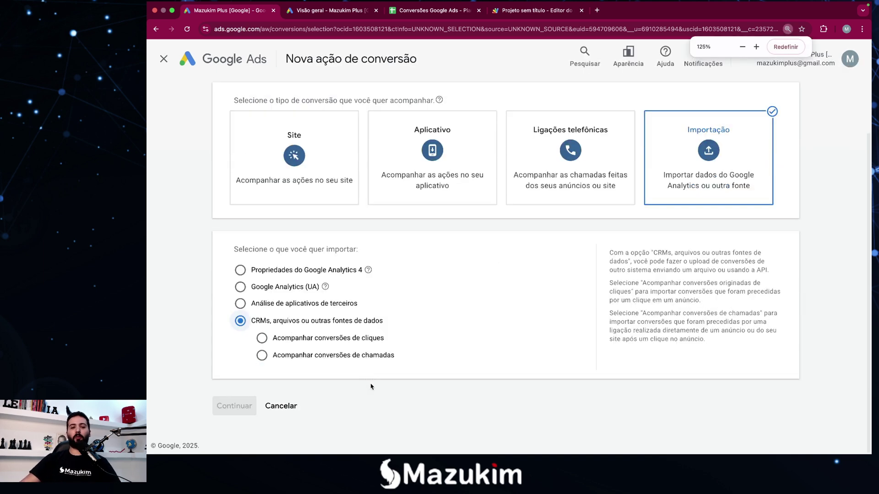
pyautogui.click(323, 339)
pyautogui.scroll(-3, 345, 343)
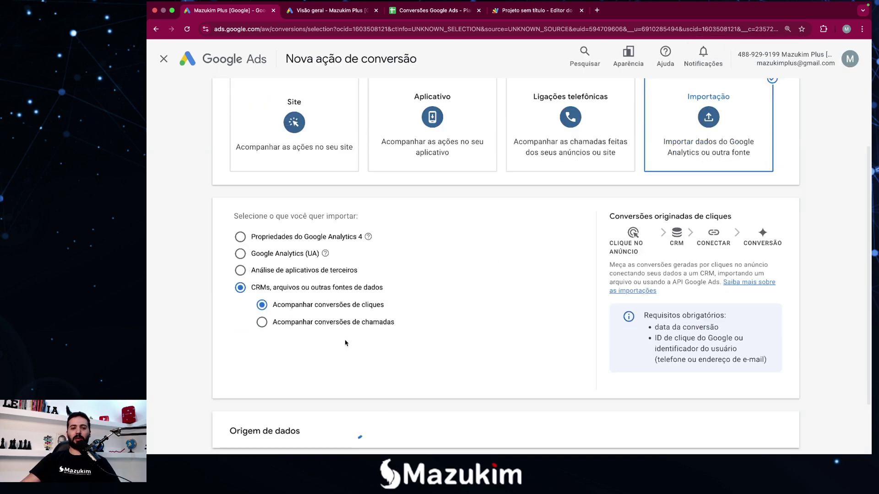
pyautogui.scroll(-2, 369, 333)
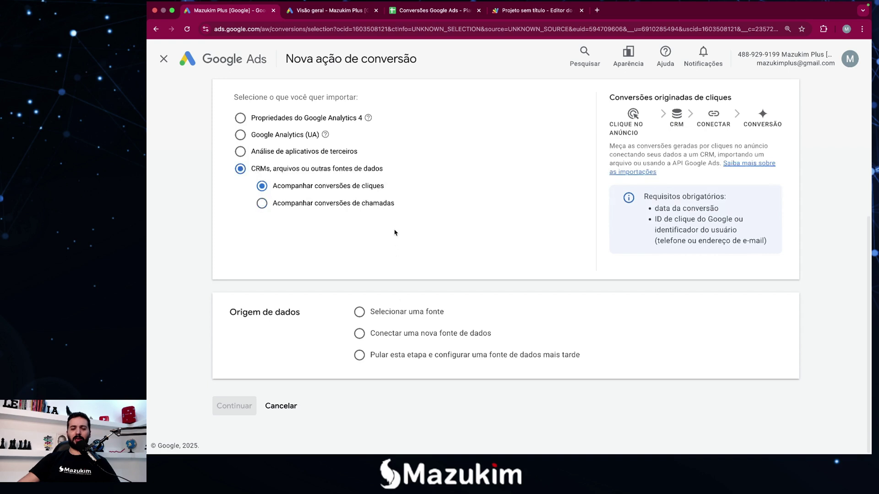
# Try the Origem de dados choices for selecting an existing source, connecting a new one, and skipping the setup.
pyautogui.click(401, 313)
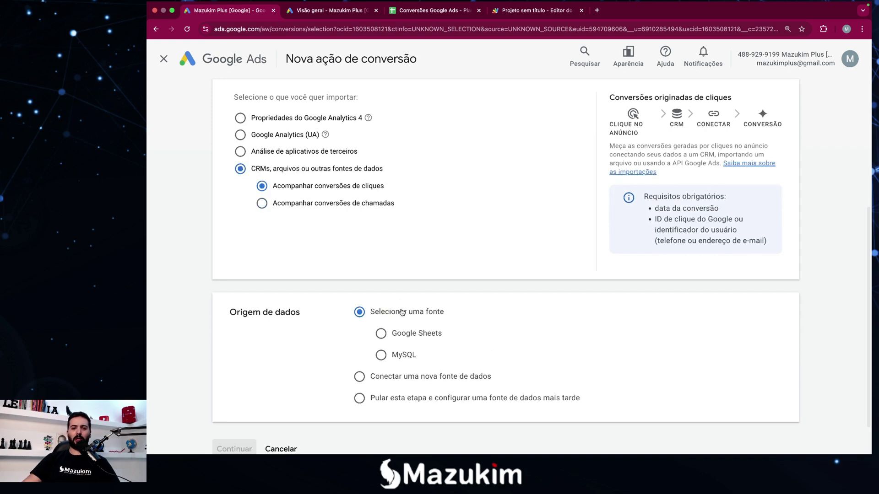
pyautogui.scroll(-1, 409, 307)
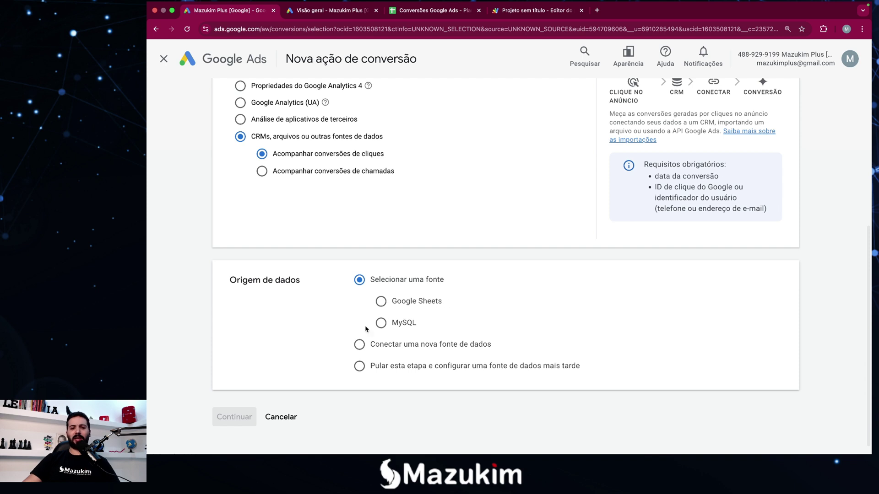
pyautogui.click(385, 345)
pyautogui.scroll(-5, 626, 208)
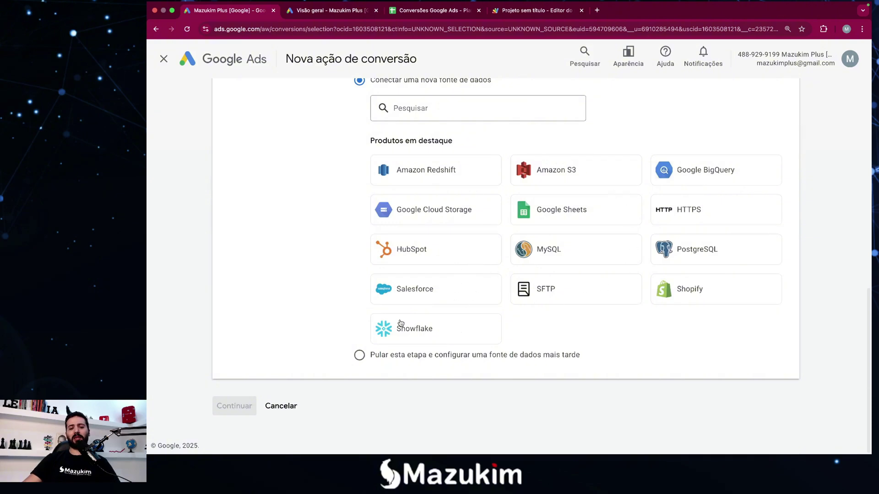
pyautogui.click(393, 356)
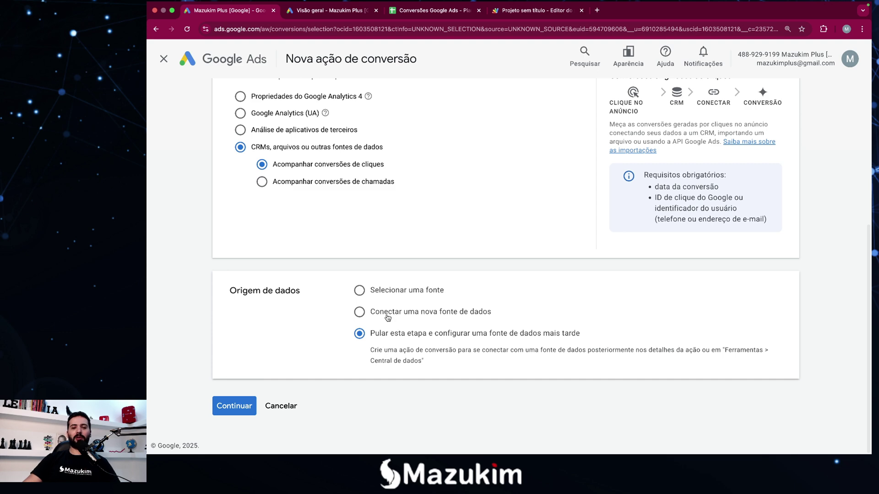
# Set the data origin to Conectar uma nova fonte de dados and choose Google Sheets as the source.
pyautogui.click(388, 315)
pyautogui.scroll(-3, 323, 325)
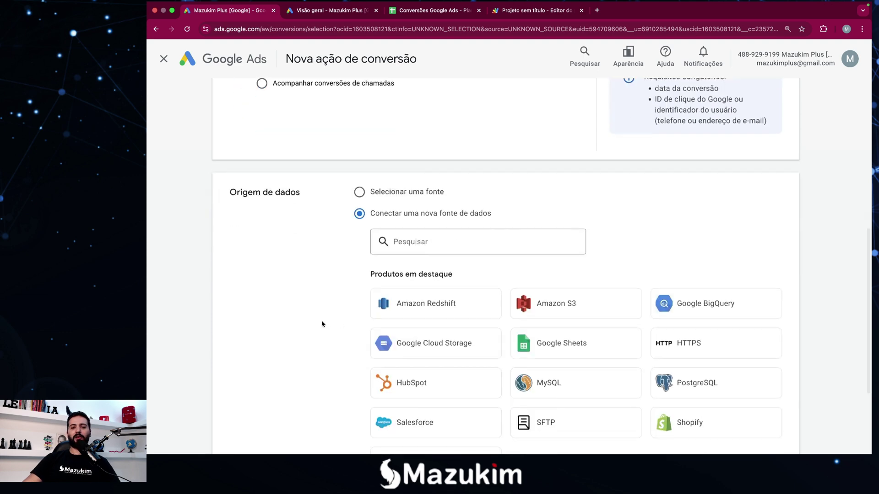
pyautogui.scroll(-1, 321, 324)
pyautogui.scroll(-3, 326, 331)
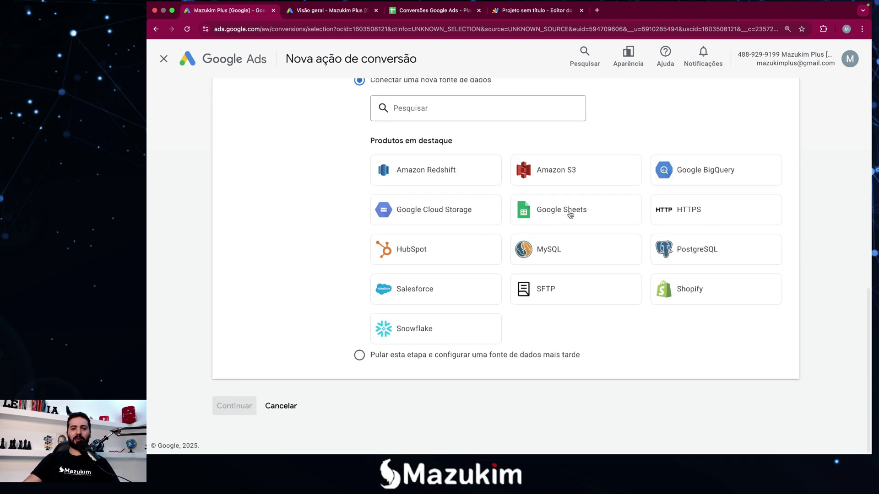
pyautogui.click(569, 218)
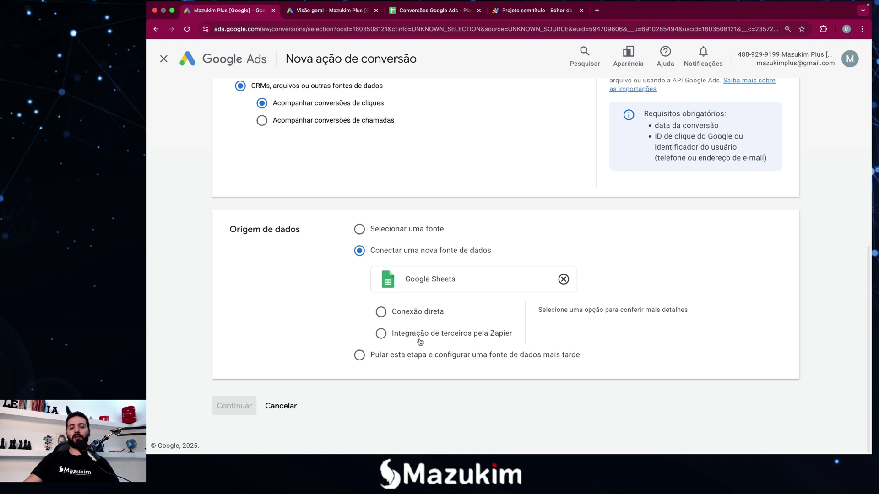
# Set the Google Sheets source to Conexão direta and save the data usage settings with Todos os Serviços do Google (recomendado).
pyautogui.click(391, 320)
pyautogui.scroll(-3, 342, 320)
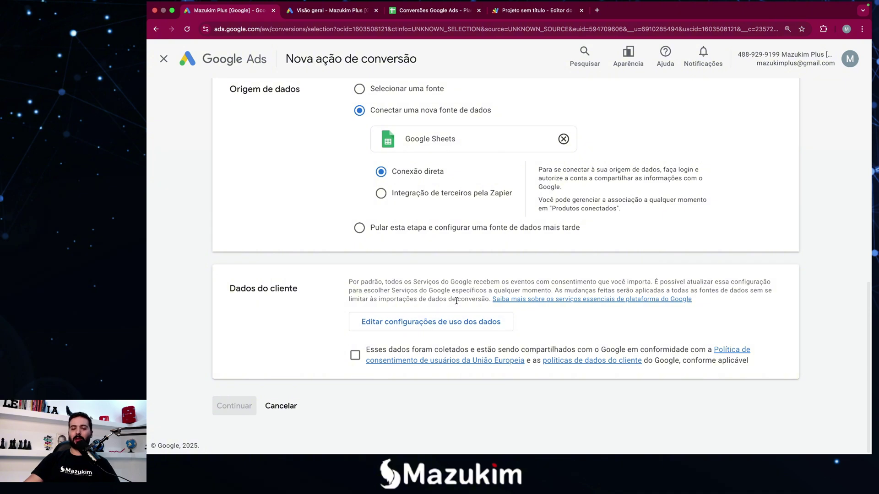
pyautogui.click(411, 326)
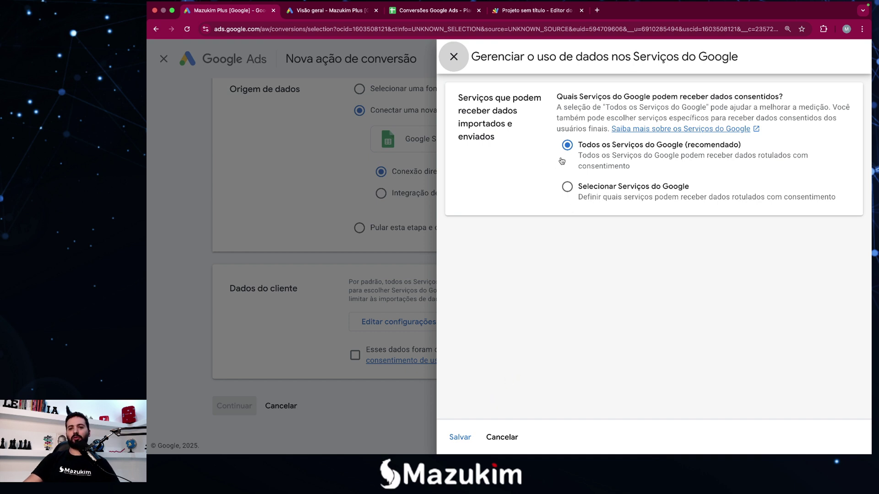
pyautogui.click(461, 438)
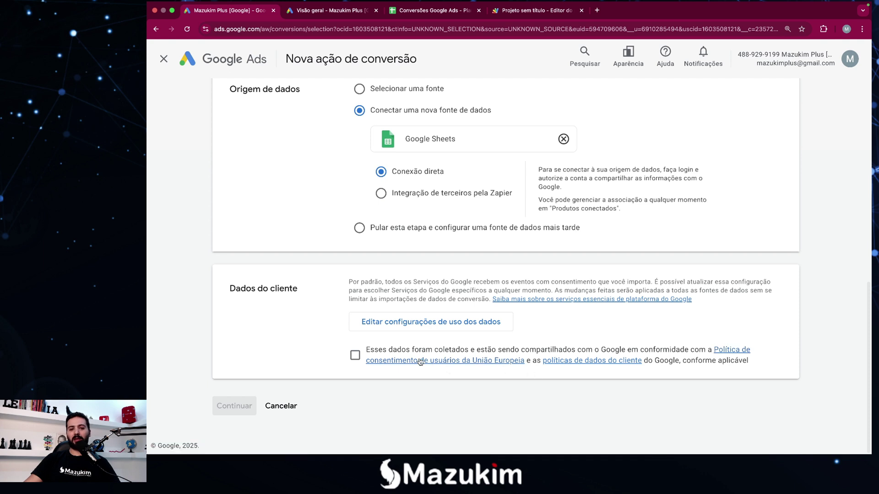
# Accept the customer data policy declaration, continue, and open the Meta de conversão category choices.
pyautogui.click(355, 355)
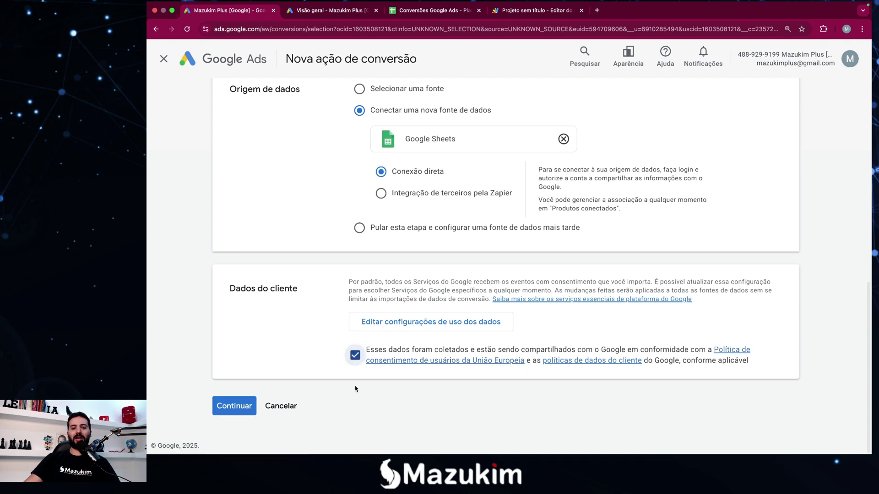
pyautogui.click(234, 406)
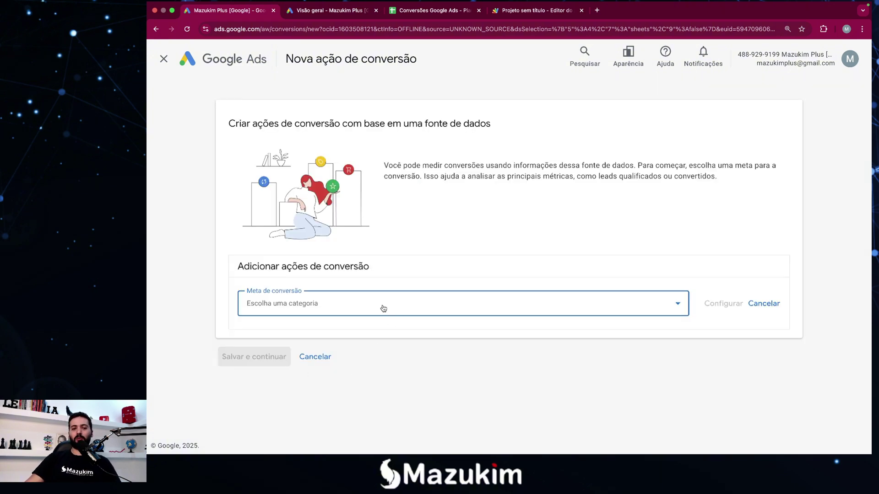
pyautogui.click(384, 309)
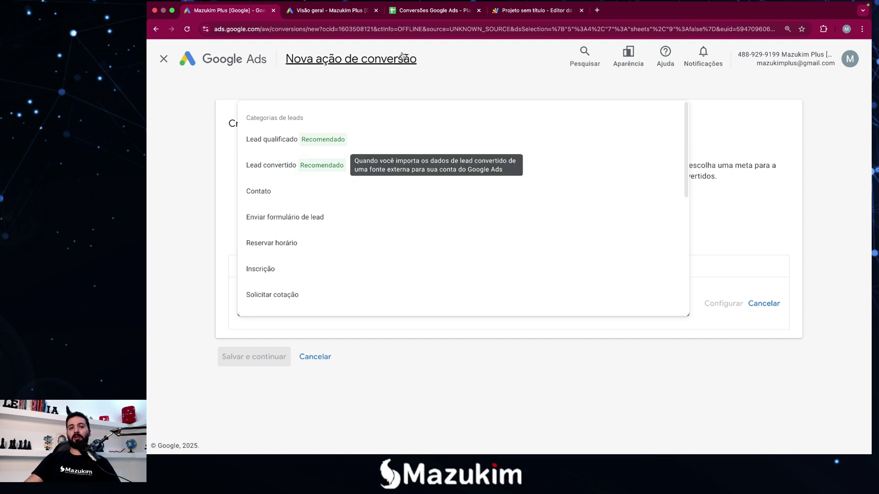
# Switch to the Conversões Google Ads spreadsheet and review its hashed email, hashed phone, conversion time and conversion value cells against the goal categories.
pyautogui.click(432, 10)
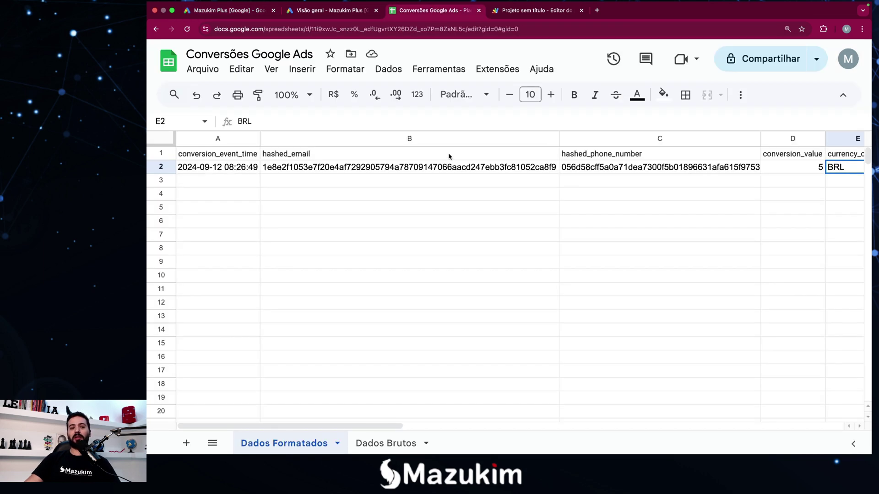
pyautogui.click(311, 170)
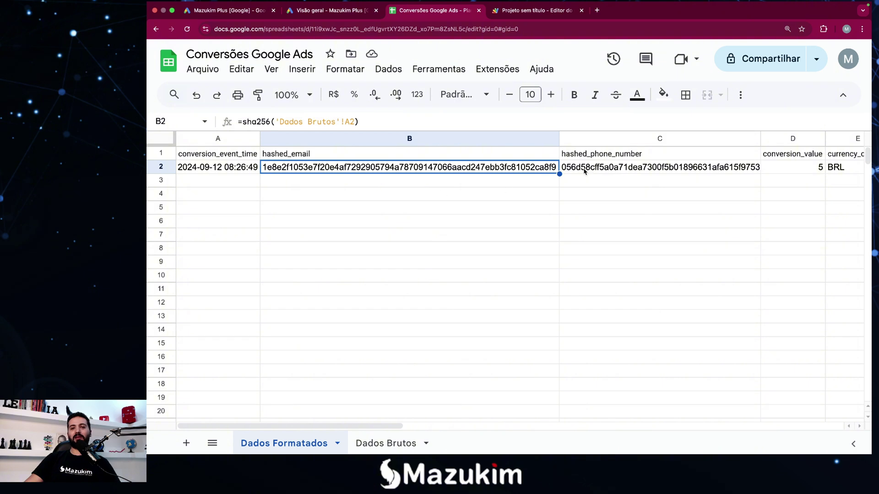
pyautogui.click(585, 170)
pyautogui.click(245, 171)
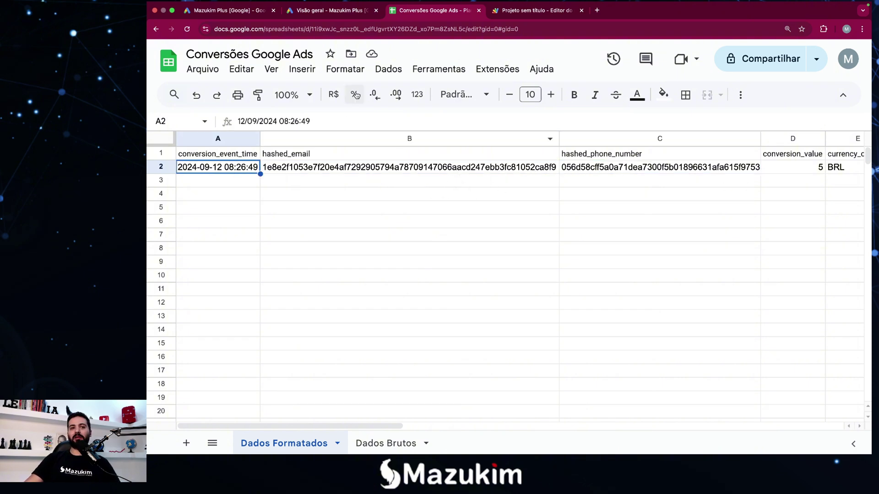
pyautogui.click(240, 11)
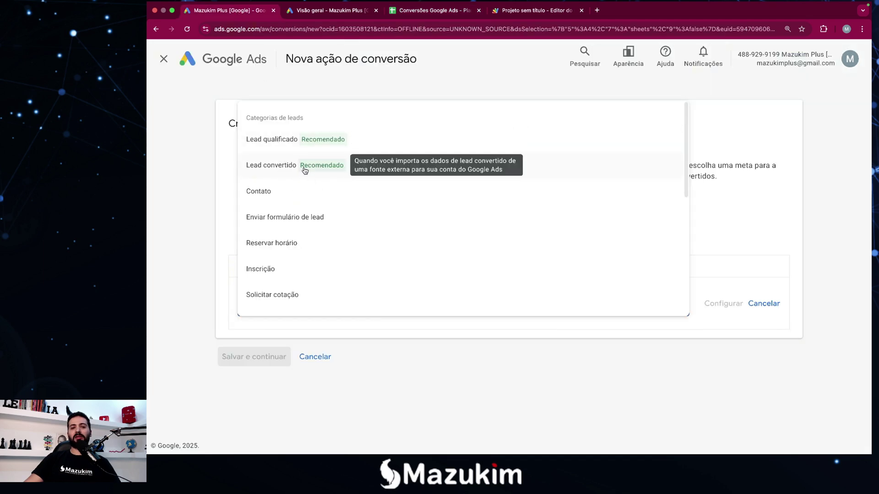
pyautogui.click(430, 10)
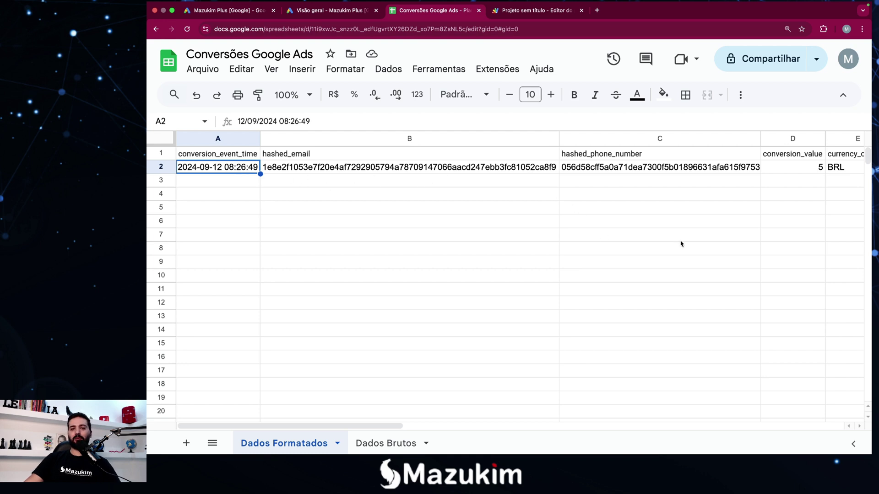
pyautogui.click(793, 169)
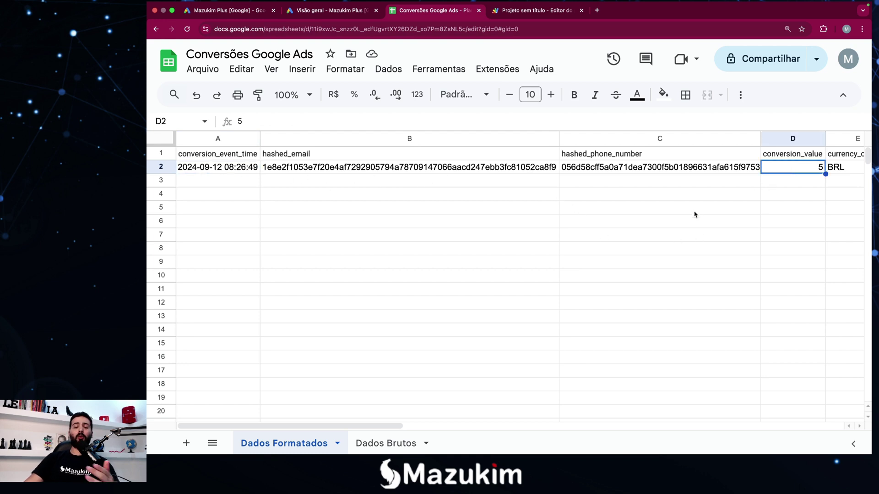
# Return to Google Ads, set the Meta de conversão to Lead qualificado, and start configuring its event.
pyautogui.click(238, 17)
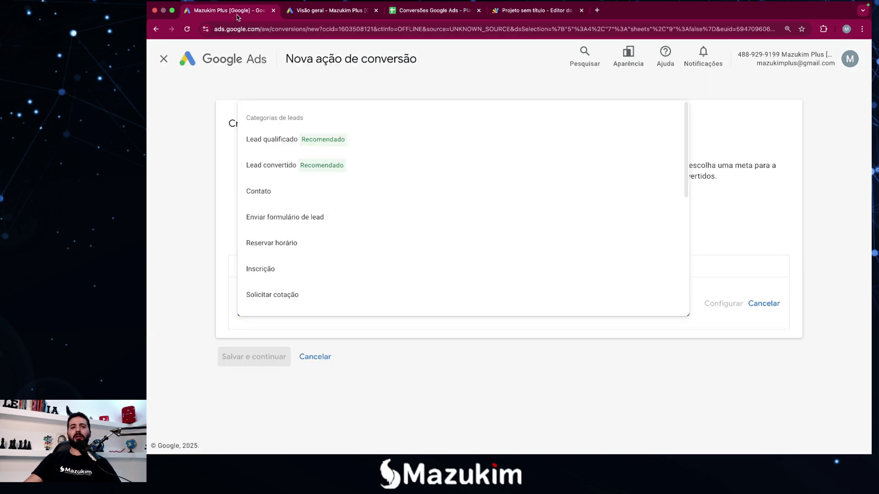
pyautogui.moveTo(319, 142)
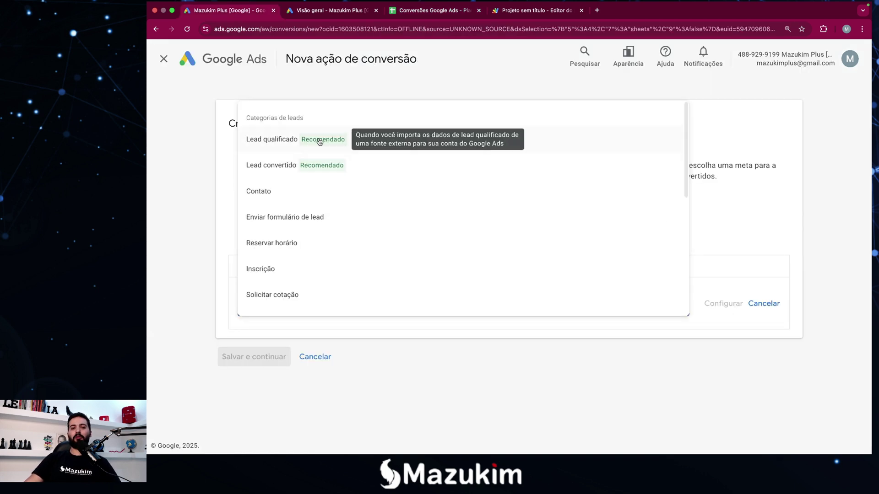
pyautogui.click(293, 140)
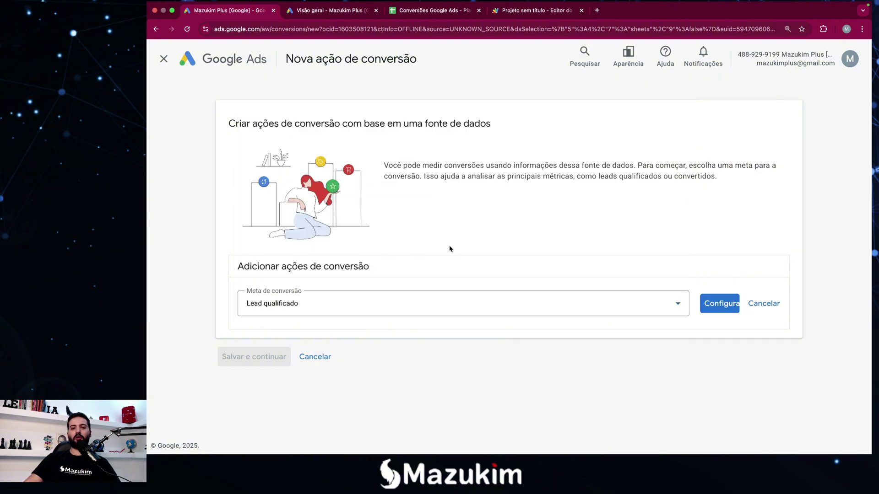
pyautogui.click(720, 305)
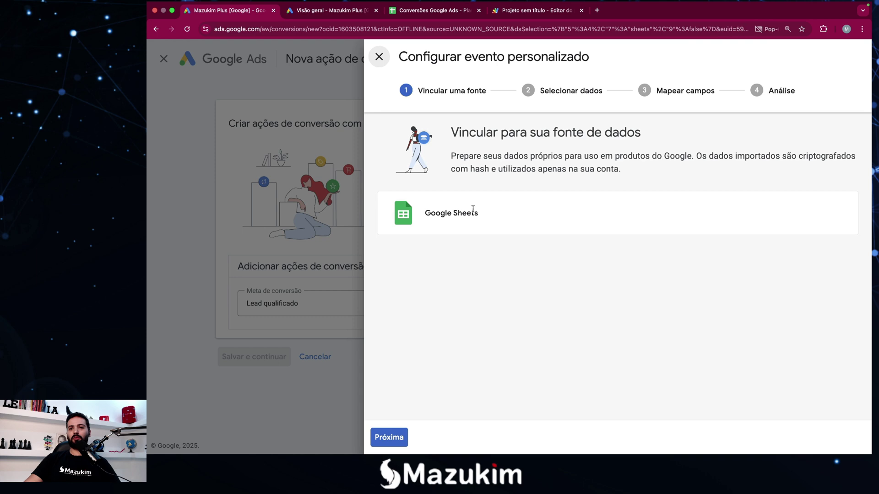
# Set the browser to always allow pop-ups and redirects from ads.google.com.
pyautogui.click(773, 29)
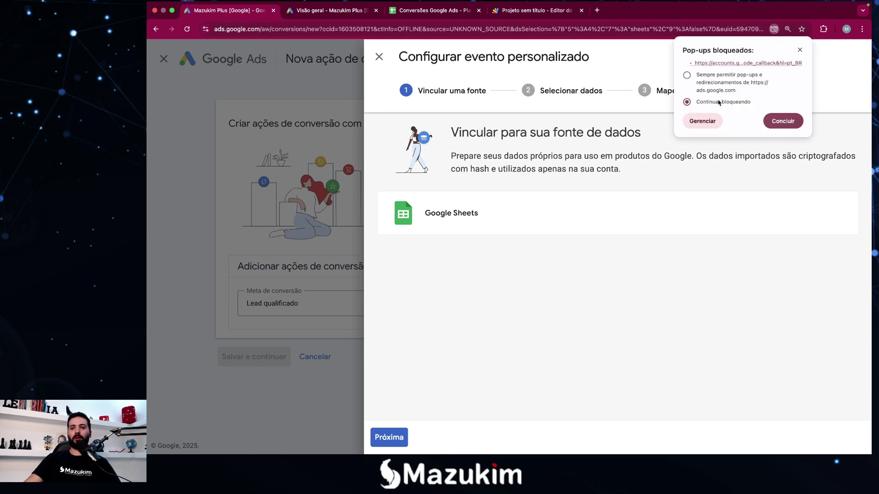
pyautogui.click(686, 75)
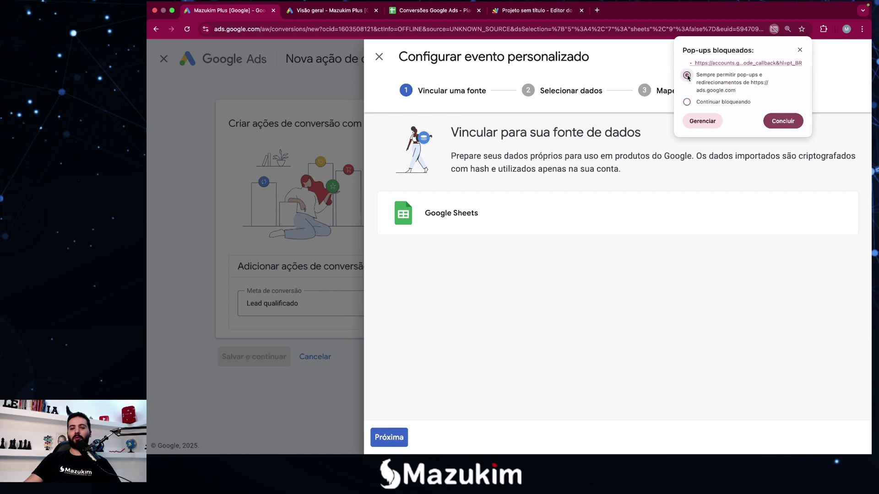
pyautogui.click(782, 121)
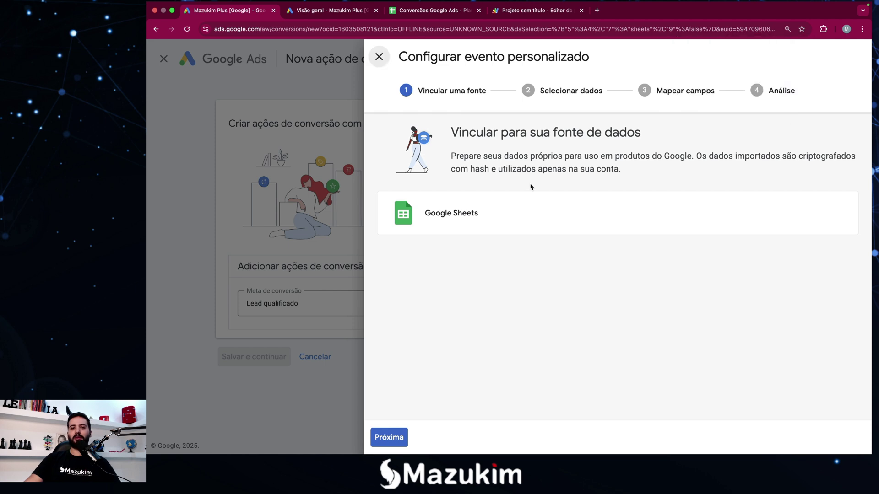
# Start linking the Google Sheets source and authorize Google Data Connector with the existing Google account.
pyautogui.click(394, 437)
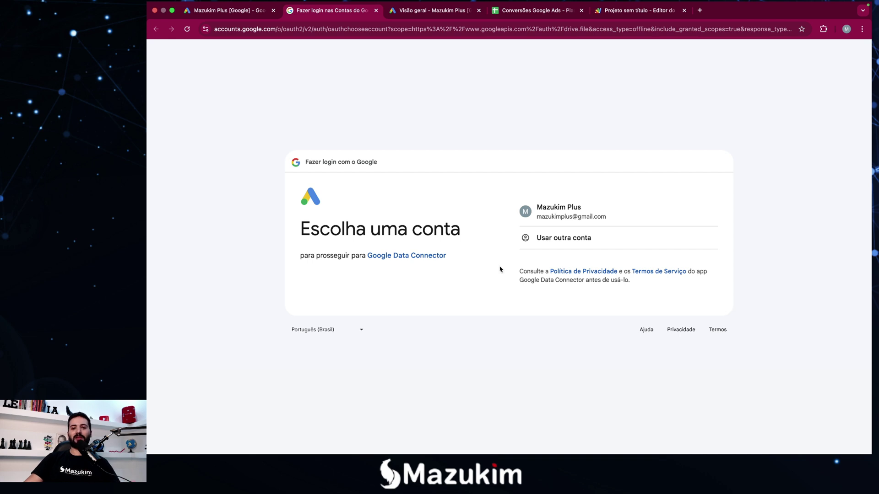
pyautogui.click(563, 217)
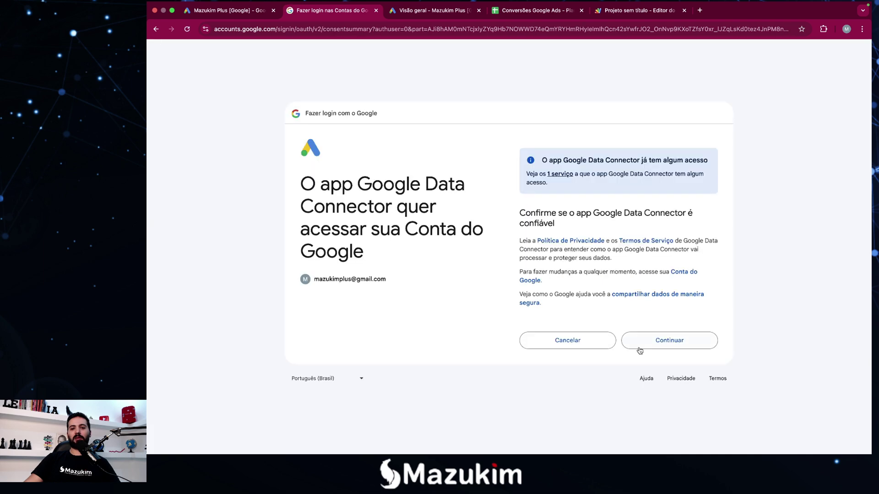
pyautogui.click(656, 344)
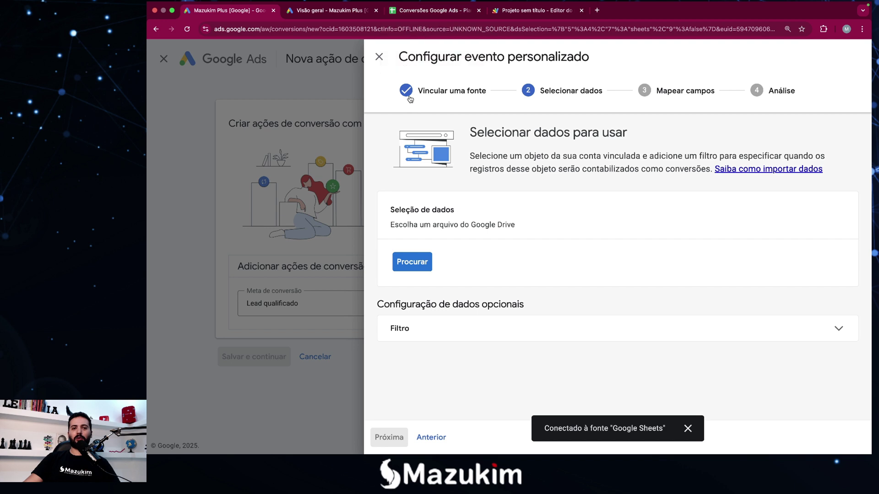
# Check which Google account the browser profile uses in both Google Ads and the conversions spreadsheet.
pyautogui.click(846, 29)
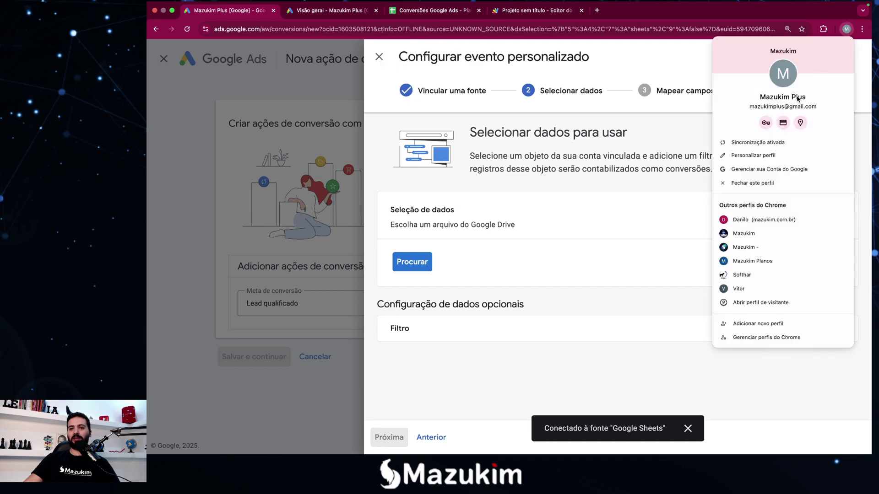
pyautogui.click(593, 213)
pyautogui.click(337, 11)
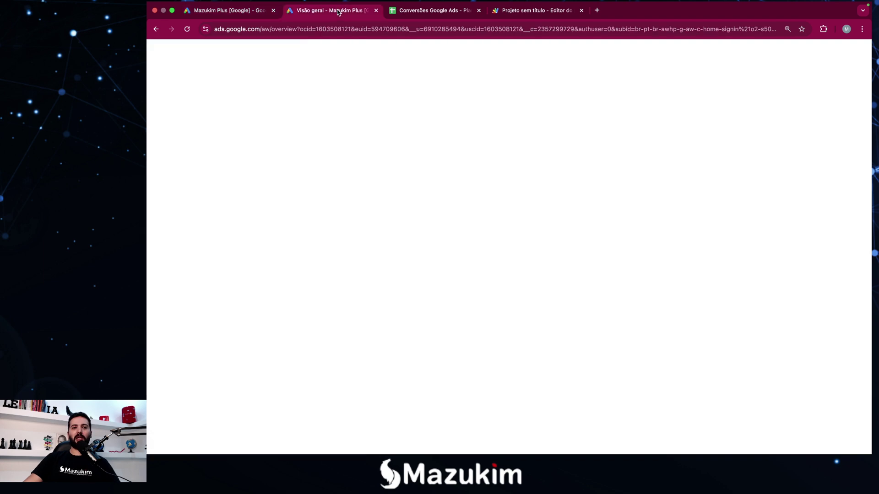
pyautogui.click(411, 7)
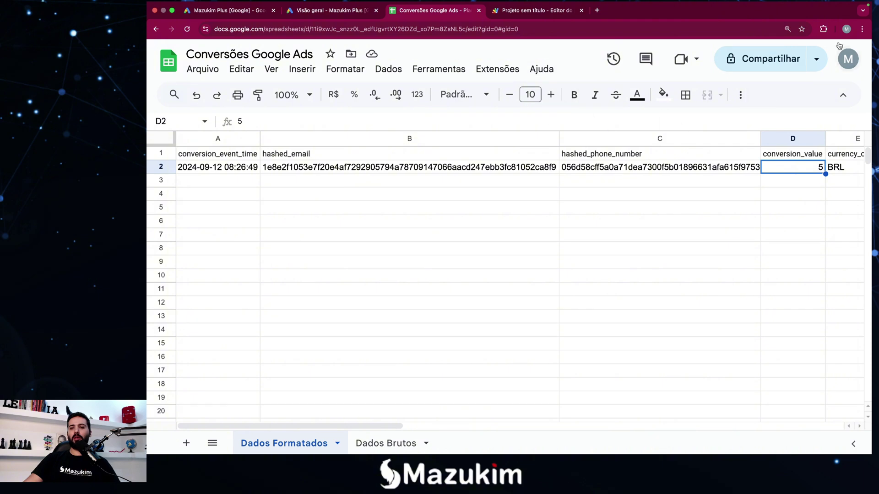
pyautogui.click(846, 30)
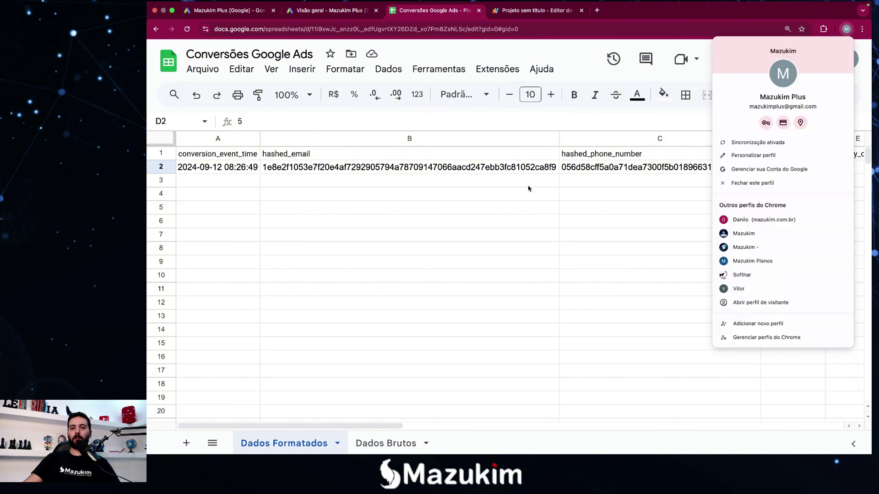
pyautogui.click(533, 186)
# Return to the event configuration in Google Ads and browse Google Drive for the spreadsheet file.
pyautogui.click(237, 17)
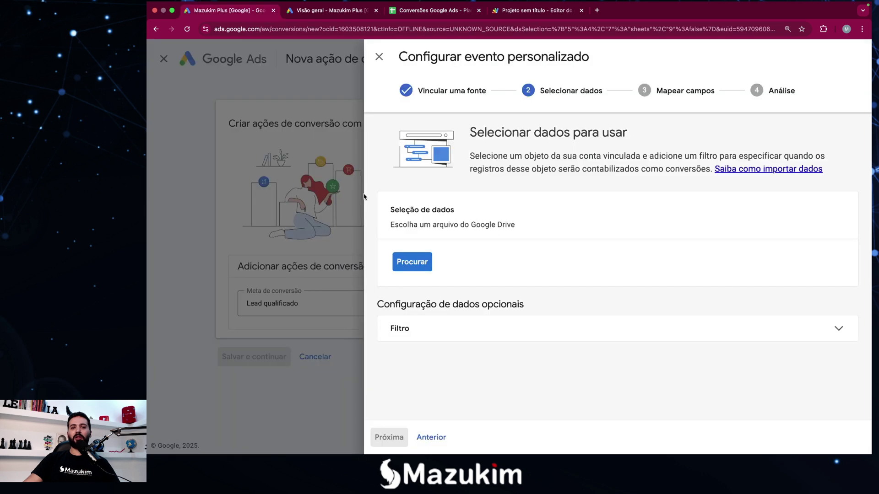
pyautogui.click(407, 264)
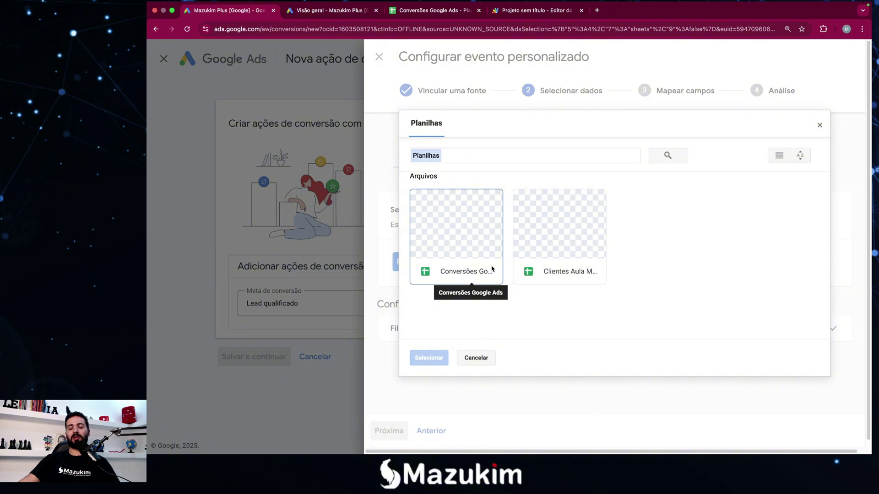
# In the conversions spreadsheet, move the Dados Formatados sheet after Dados Brutos and back to first place.
pyautogui.click(444, 14)
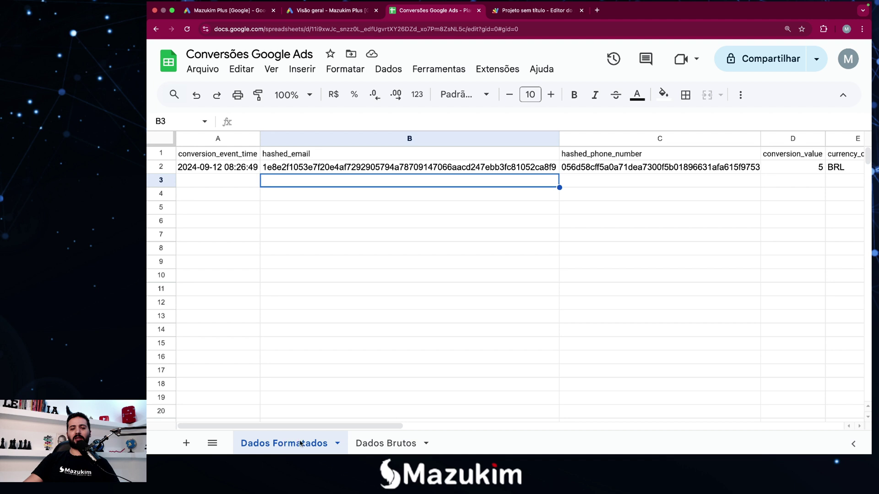
pyautogui.moveTo(291, 447); pyautogui.dragTo(380, 446)
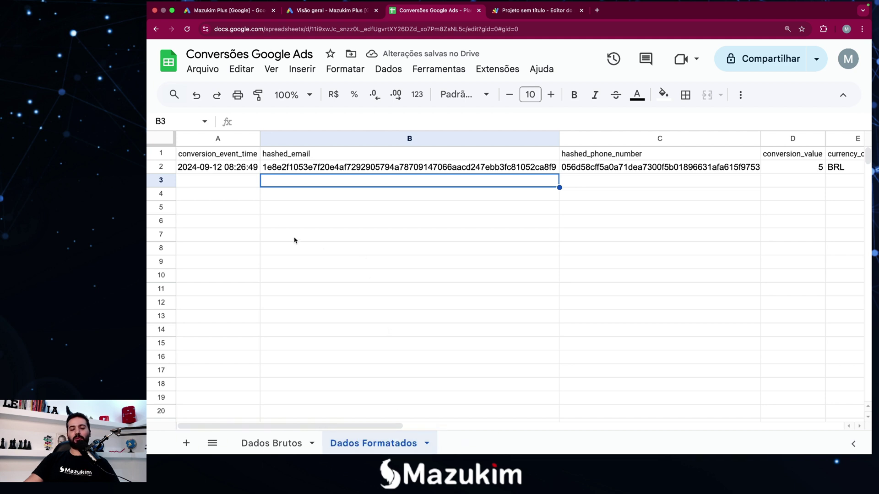
pyautogui.moveTo(372, 446); pyautogui.dragTo(278, 441)
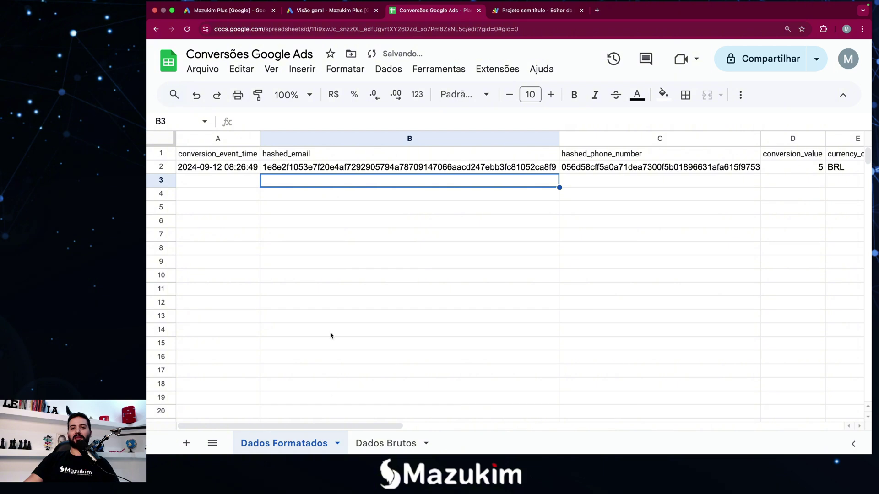
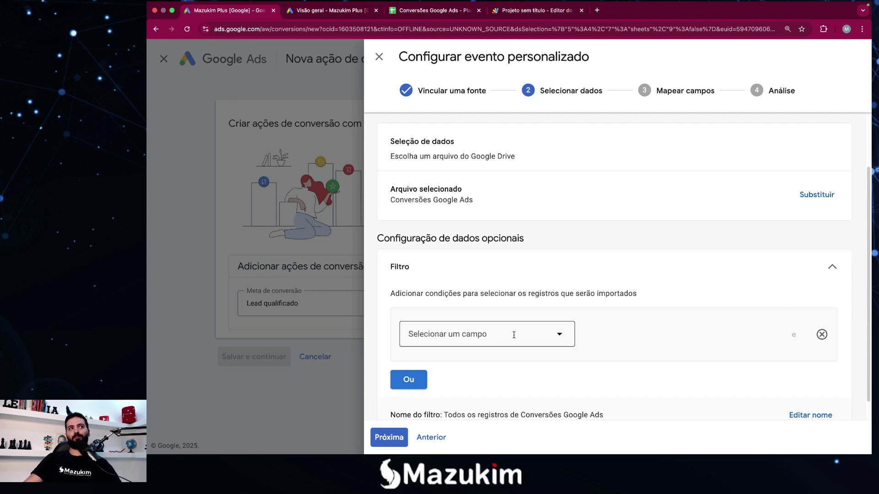
# In the conversions spreadsheet, insert a column before conversion_event_time with the header id and the value 1 below it.
pyautogui.click(418, 13)
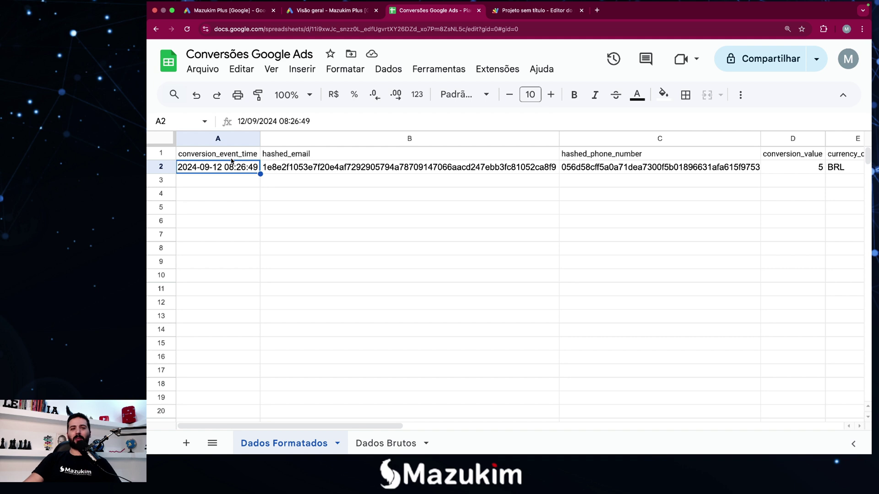
pyautogui.click(201, 156)
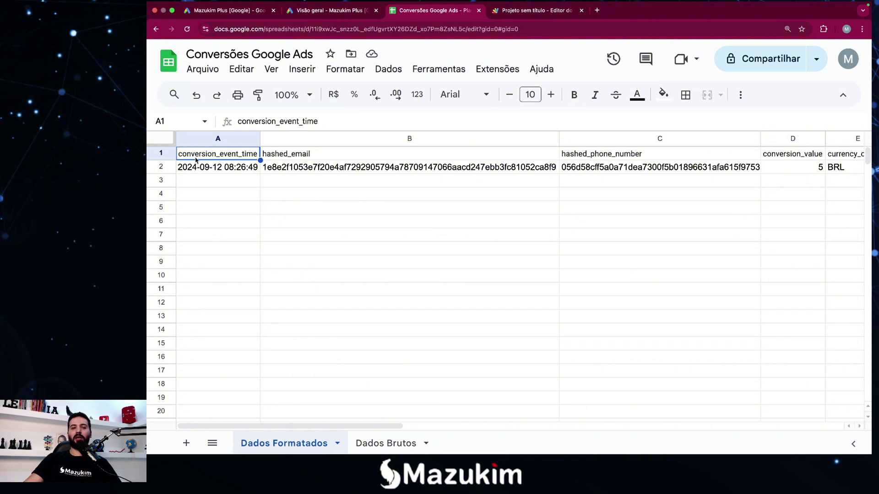
pyautogui.rightClick(195, 158)
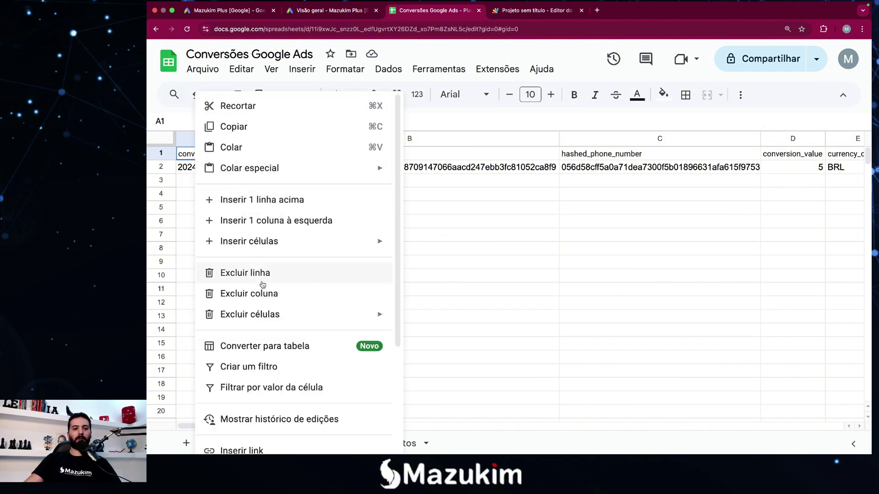
pyautogui.click(255, 220)
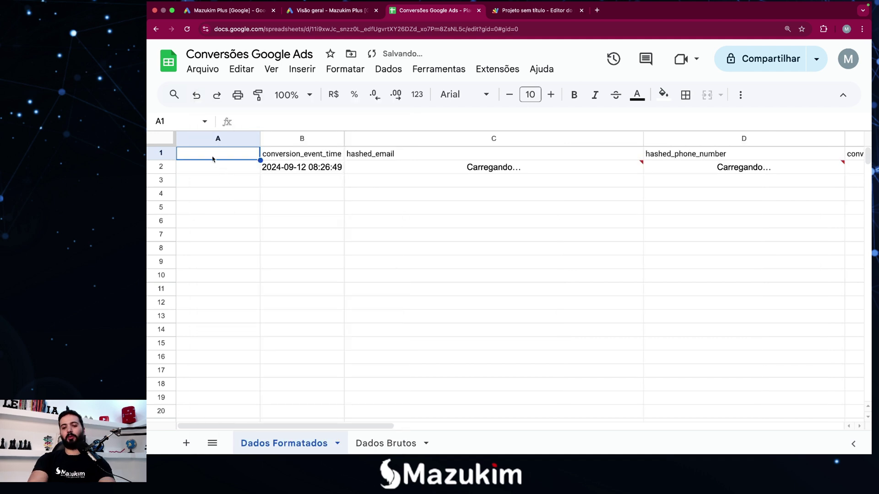
pyautogui.write('id')
pyautogui.press('Return')
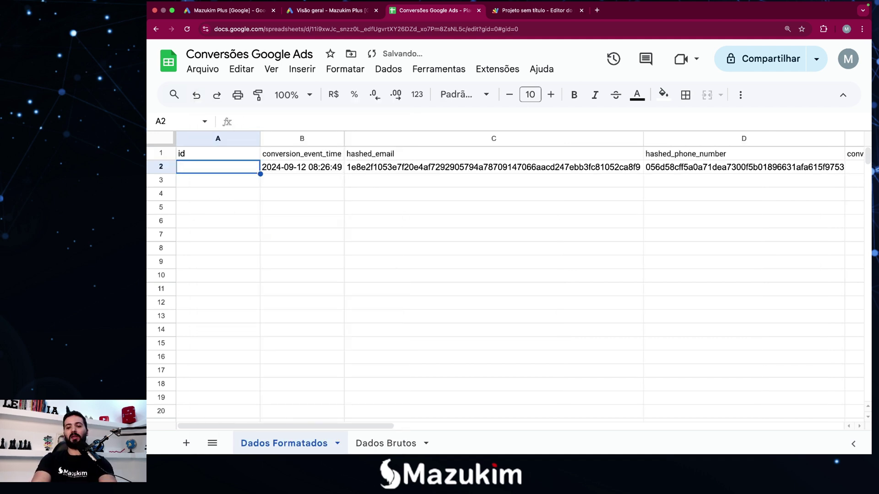
pyautogui.write('1')
pyautogui.press('Return')
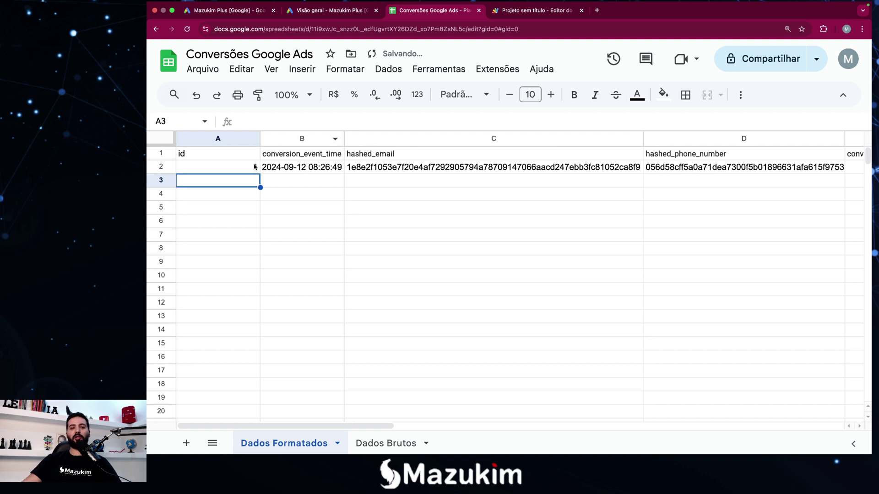
pyautogui.click(246, 171)
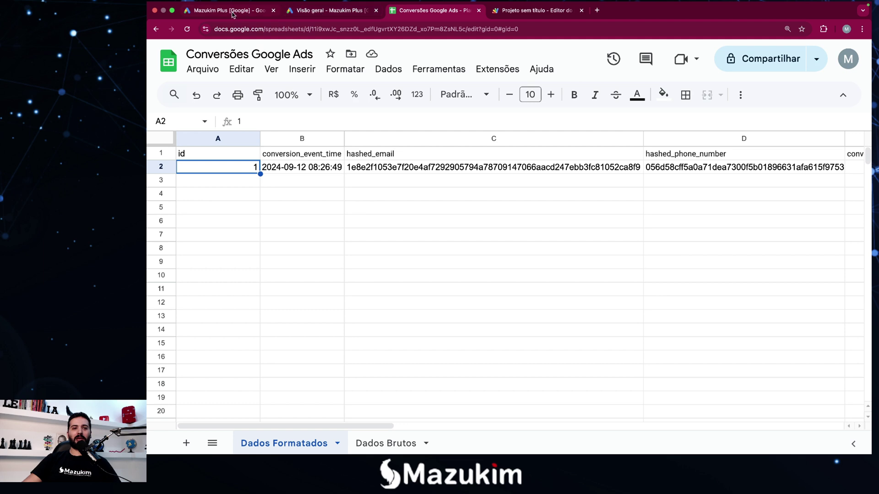
# Return to the event configuration in Google Ads and set the filter condition to conversion_value igual a 1.
pyautogui.click(256, 11)
pyautogui.click(502, 334)
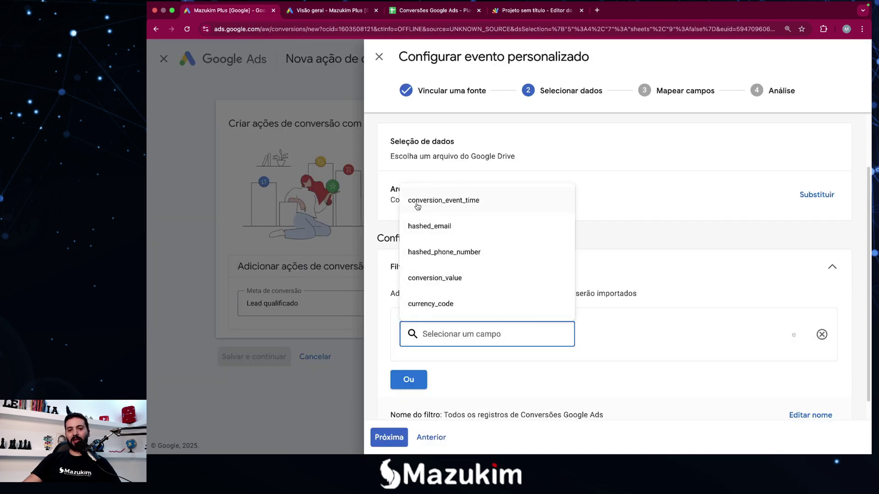
pyautogui.click(440, 200)
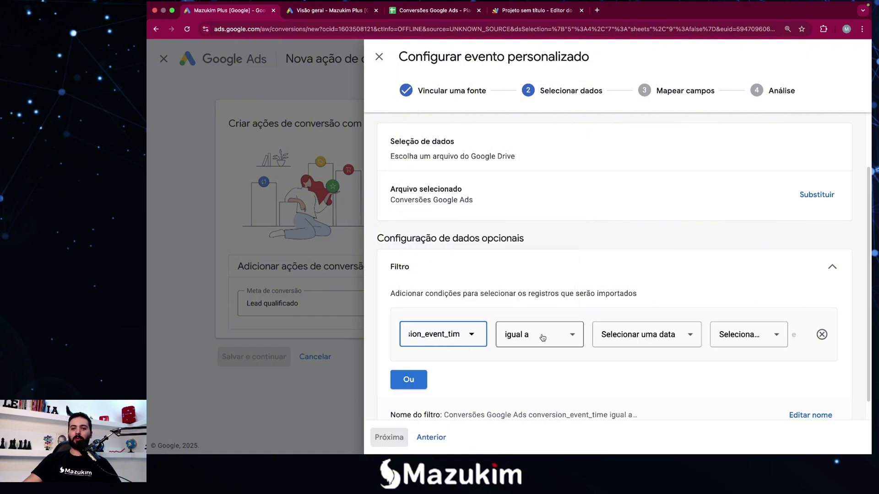
pyautogui.click(525, 274)
pyautogui.click(476, 333)
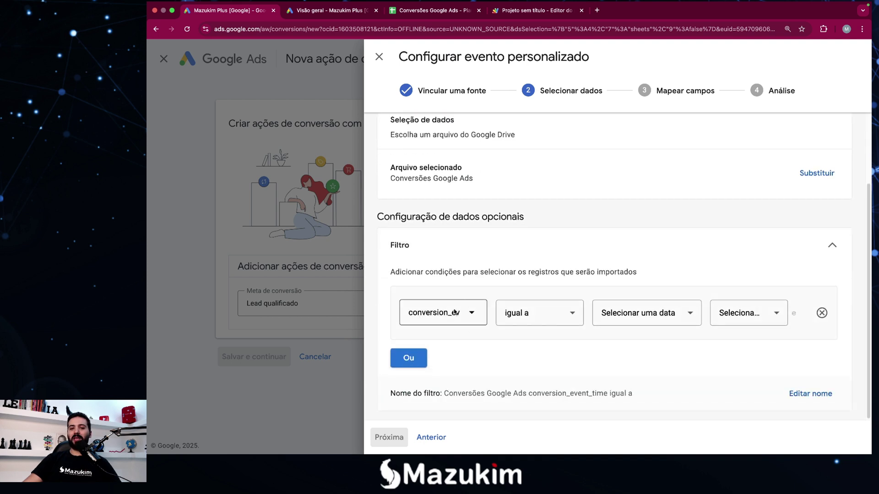
pyautogui.click(466, 320)
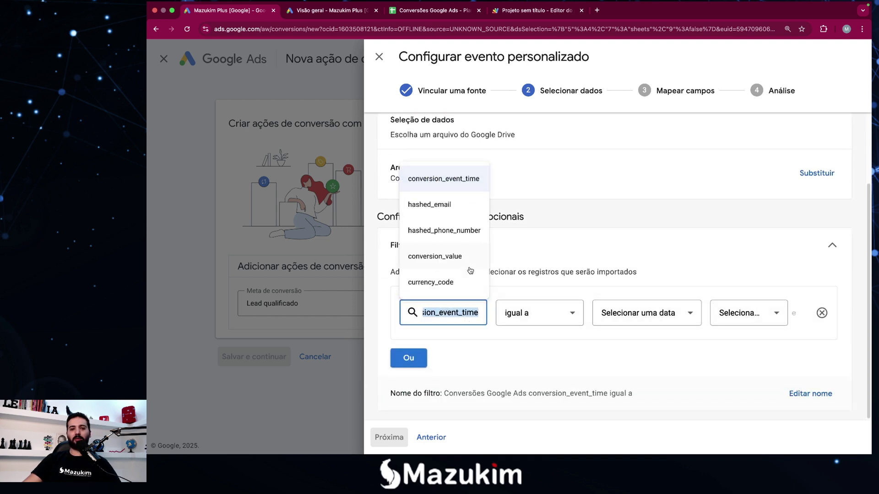
pyautogui.click(455, 261)
pyautogui.click(633, 311)
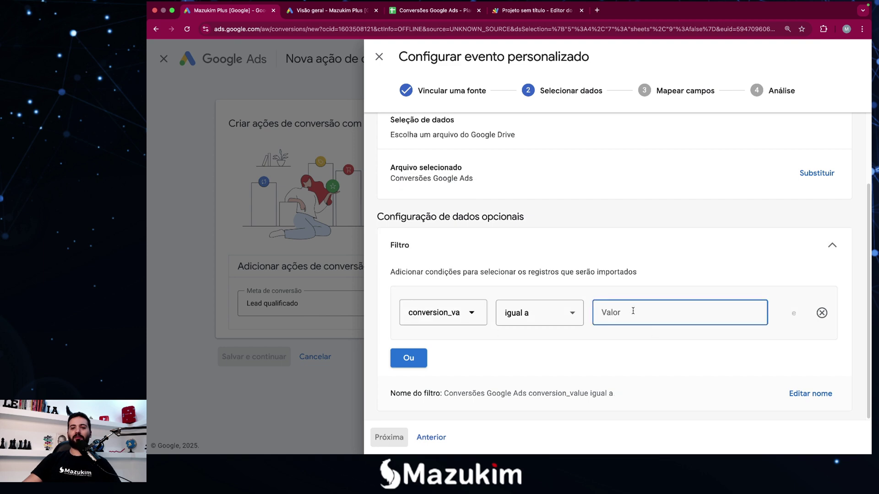
pyautogui.write('1')
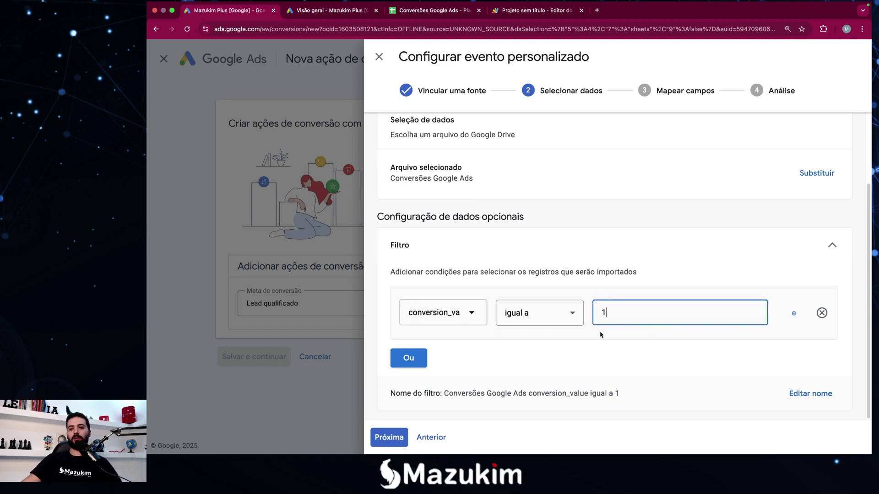
# Check the id column in the spreadsheet, return to Google Ads and reselect Conversões Google Ads as the source file.
pyautogui.click(414, 14)
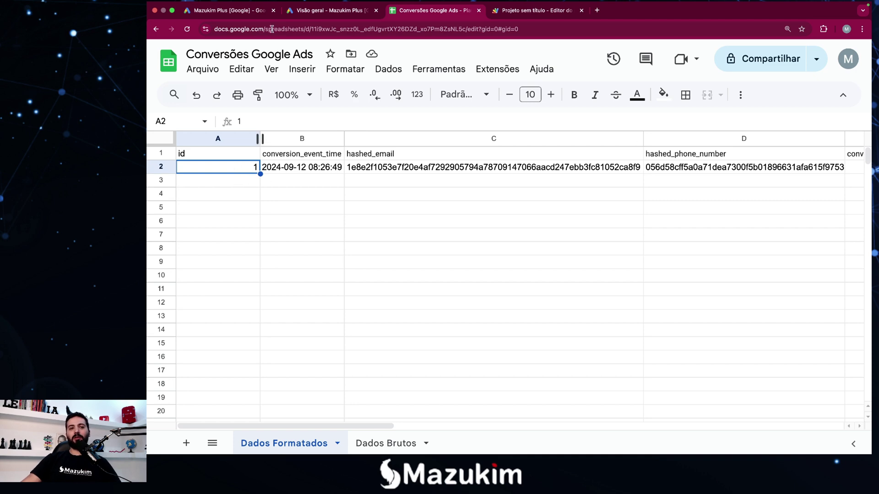
pyautogui.click(267, 12)
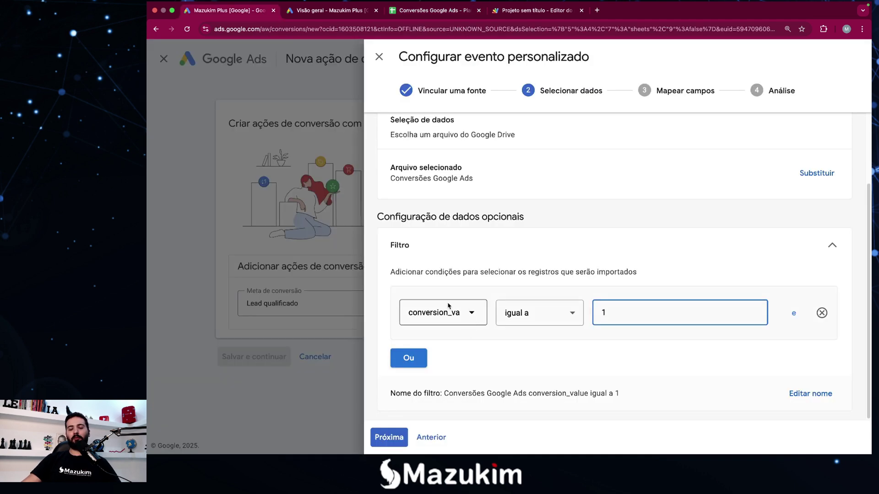
pyautogui.scroll(2, 502, 262)
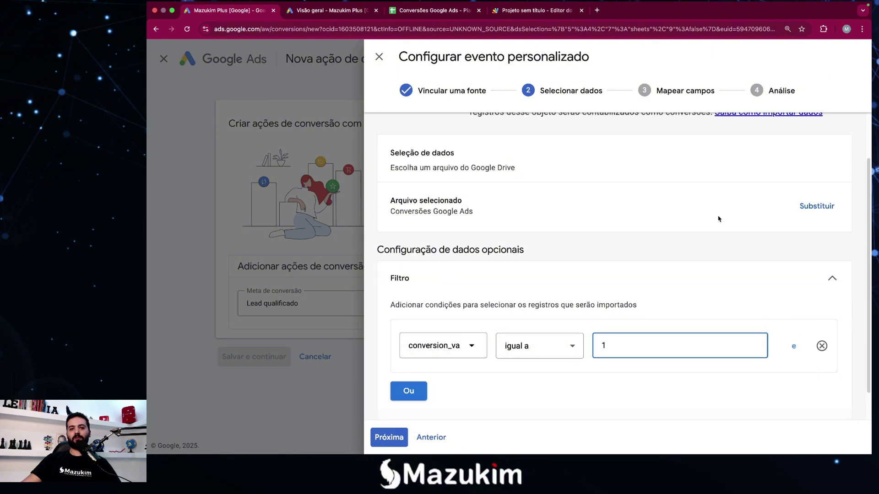
pyautogui.click(816, 205)
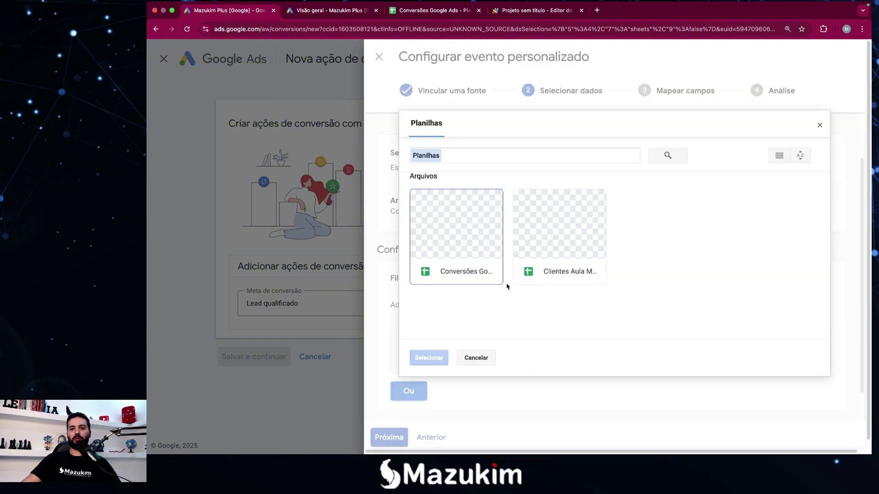
pyautogui.click(459, 279)
pyautogui.click(438, 358)
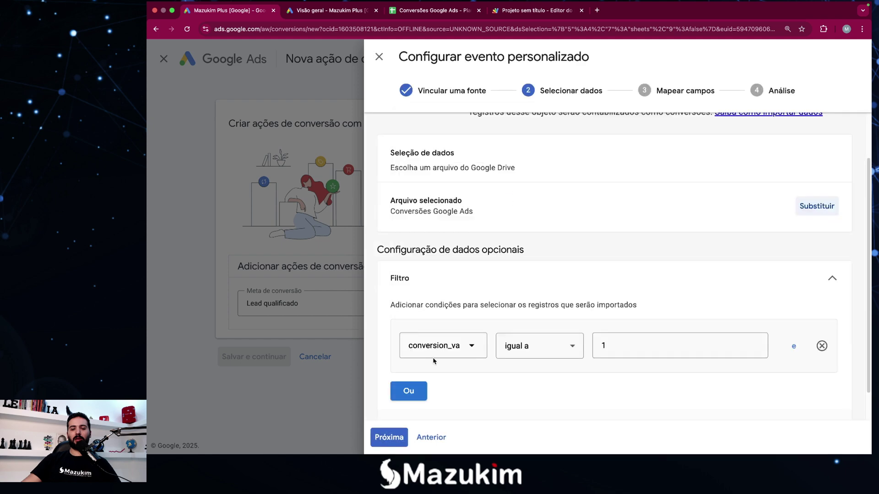
# Check the filter's available source fields for the id column, collapsing and reopening the filter section.
pyautogui.click(468, 350)
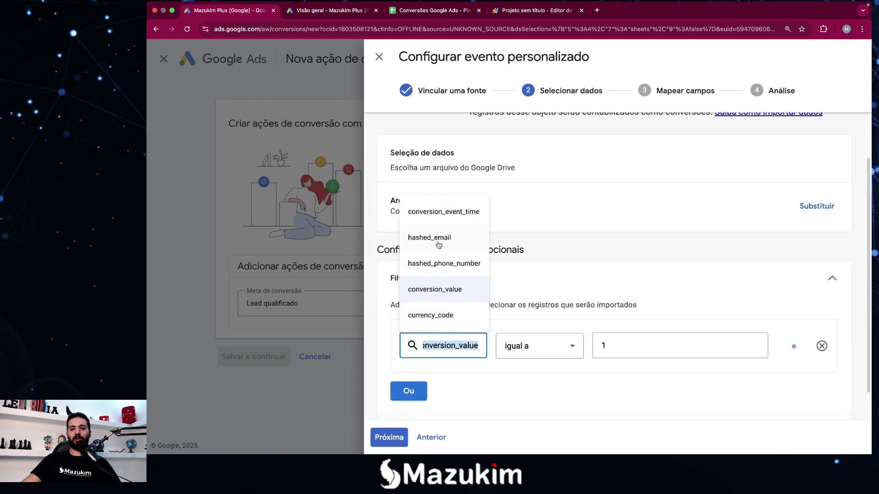
pyautogui.click(570, 280)
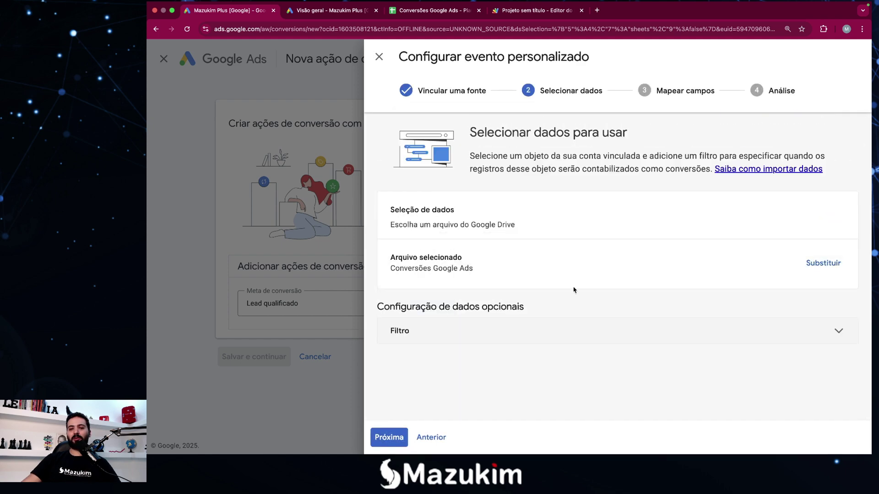
pyautogui.click(481, 339)
pyautogui.scroll(-2, 438, 376)
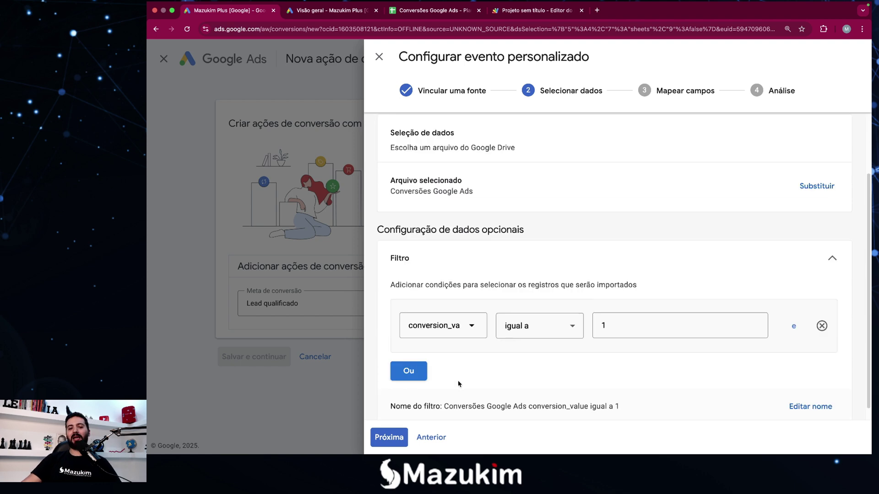
pyautogui.click(467, 312)
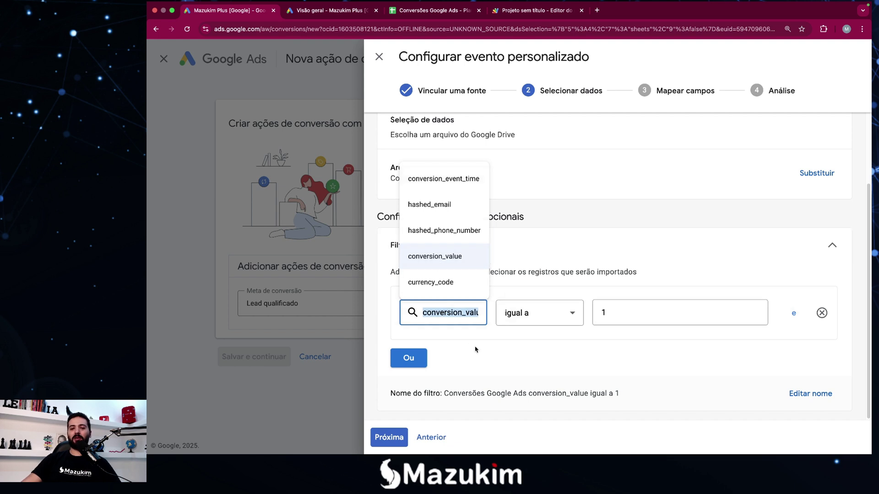
pyautogui.click(605, 318)
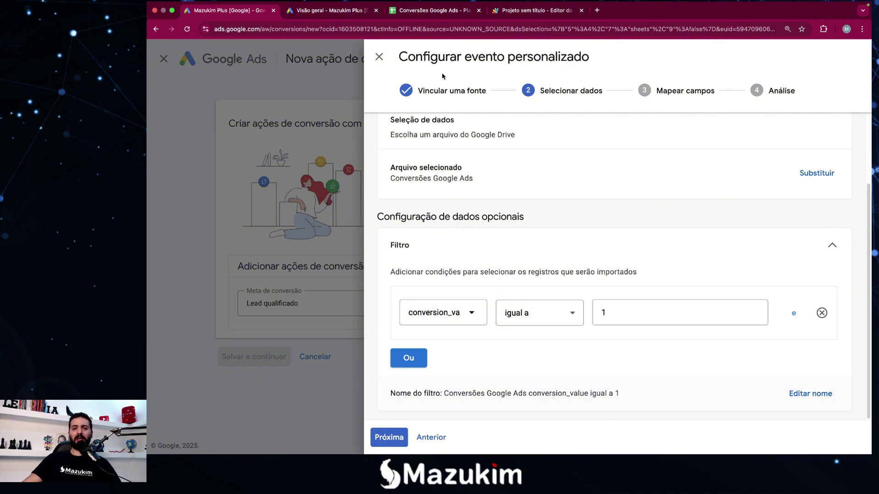
# In the conversions spreadsheet, delete the id column from the Dados Formatados sheet.
pyautogui.click(416, 13)
pyautogui.click(213, 156)
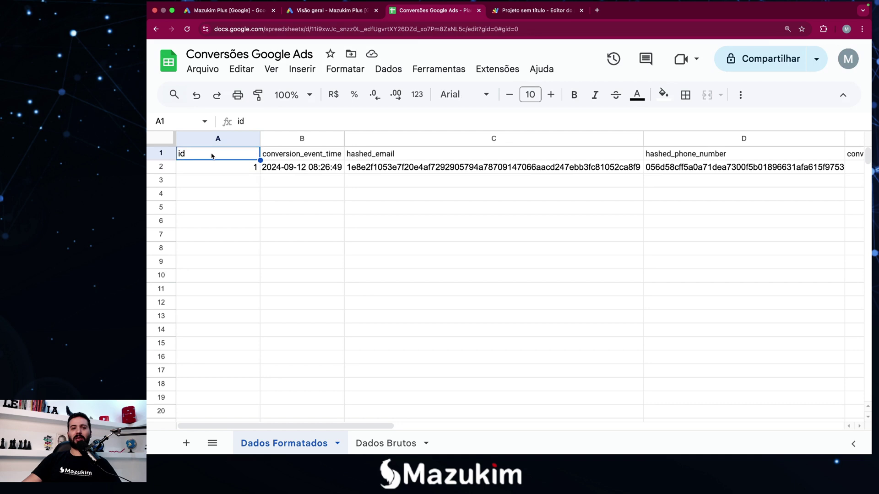
pyautogui.click(223, 172)
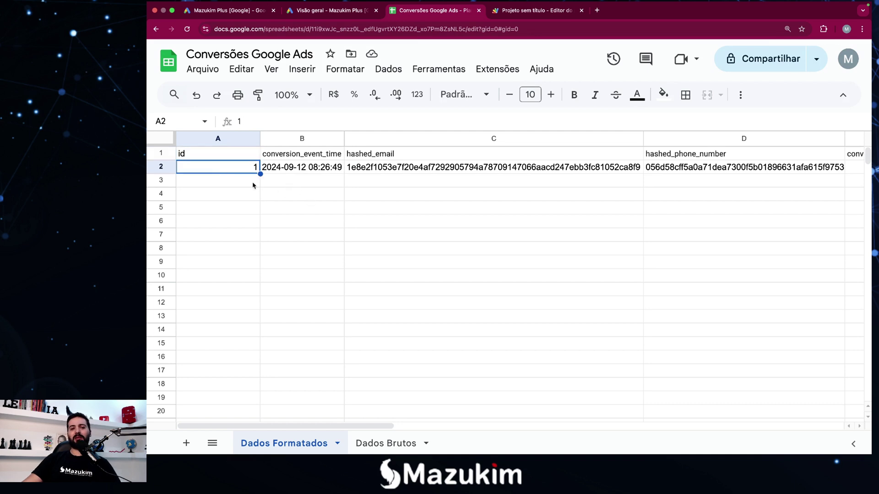
pyautogui.rightClick(250, 155)
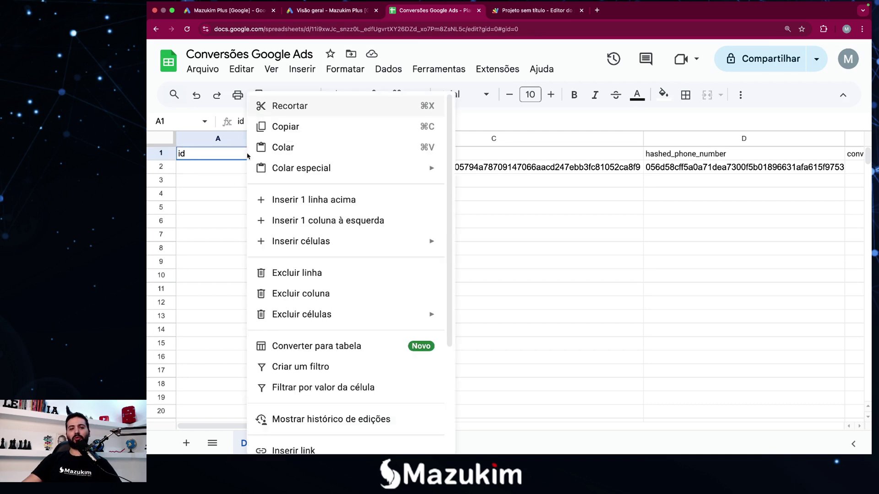
pyautogui.click(305, 293)
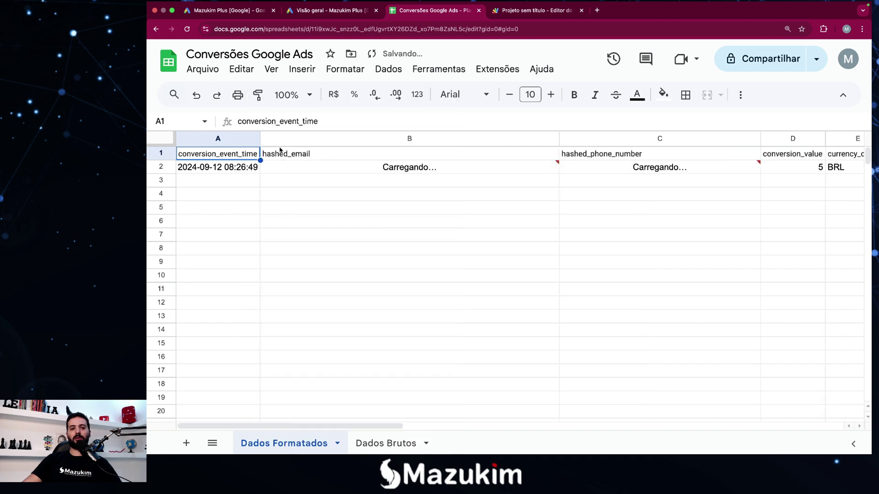
# Return to Google Ads, remove the conversion_value filter condition and continue to the field mapping stage.
pyautogui.click(231, 11)
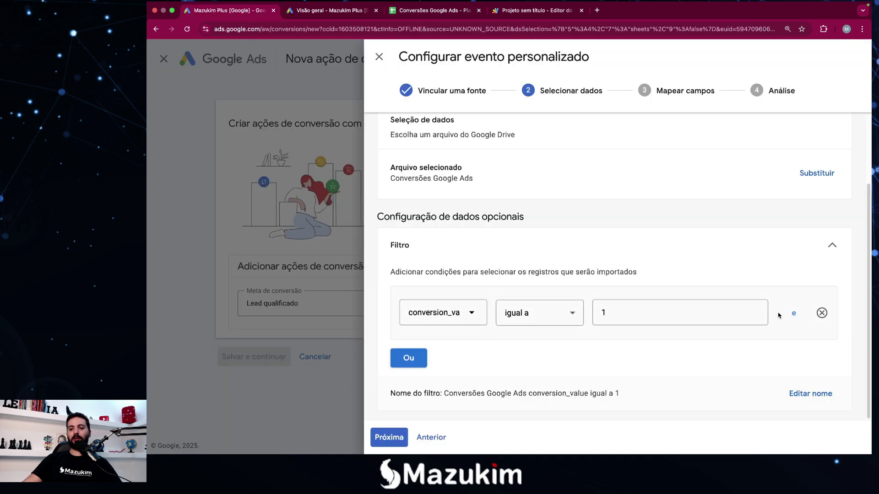
pyautogui.click(821, 313)
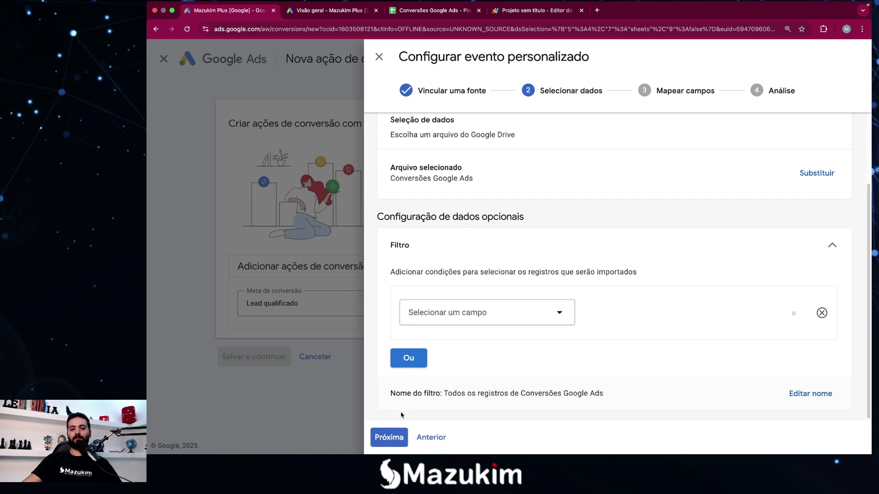
pyautogui.scroll(1, 736, 198)
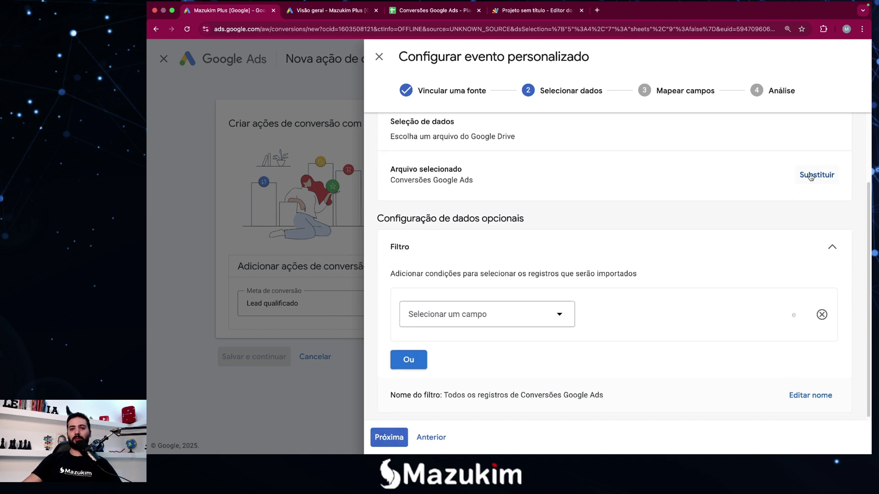
pyautogui.click(405, 436)
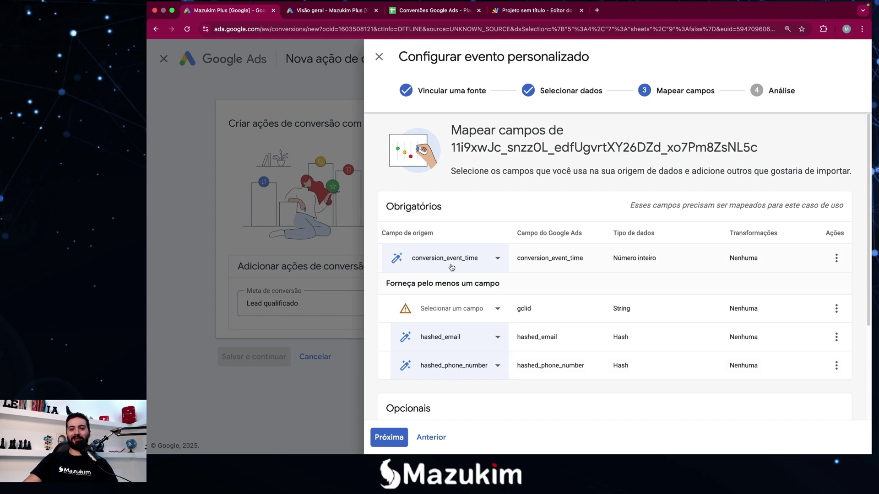
# Review the hashed_email and hashed_phone_number field mappings and compare them with the column headers in the conversions spreadsheet.
pyautogui.scroll(-2, 459, 338)
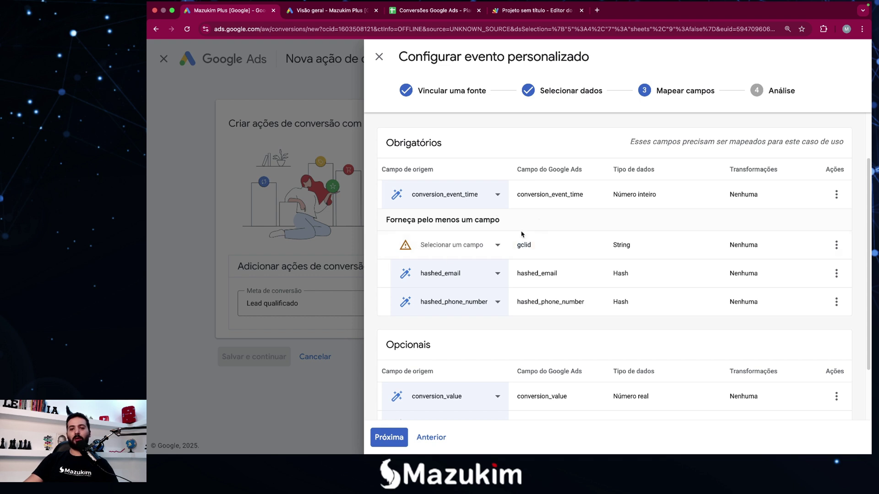
pyautogui.moveTo(518, 273); pyautogui.dragTo(565, 276)
pyautogui.click(553, 274)
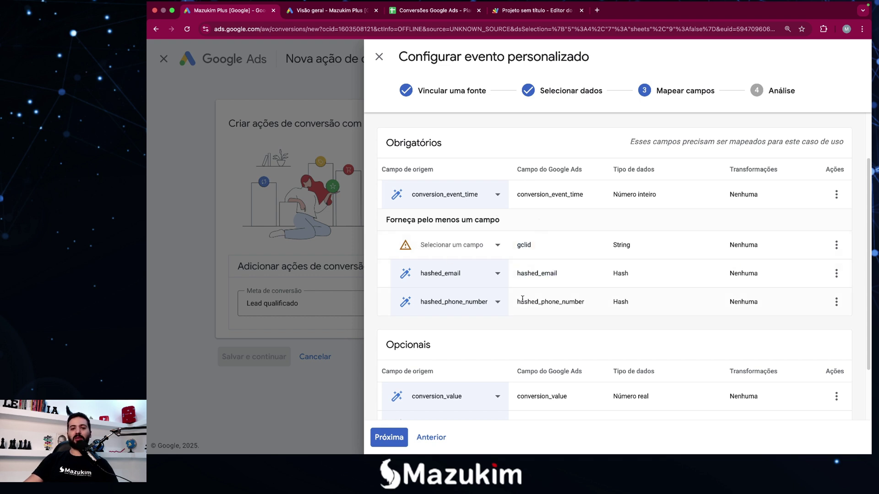
pyautogui.moveTo(522, 299); pyautogui.dragTo(575, 303)
pyautogui.click(572, 305)
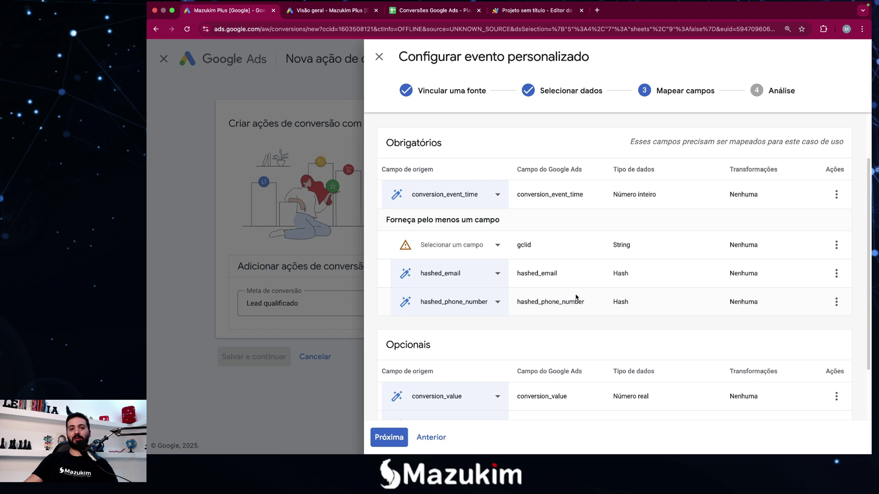
pyautogui.click(429, 12)
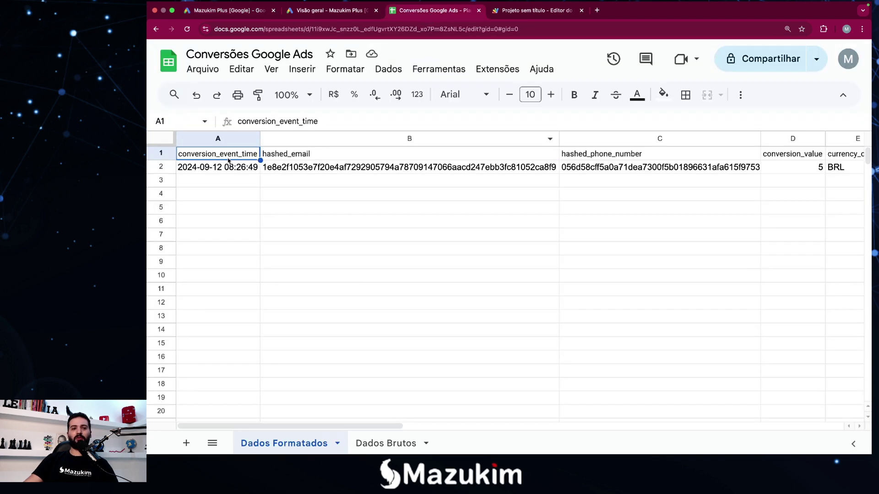
# Compare the Dados Formatados column headers with the required and optional field mappings in Google Ads, including conversion_value and currency_code.
pyautogui.click(293, 155)
pyautogui.click(606, 157)
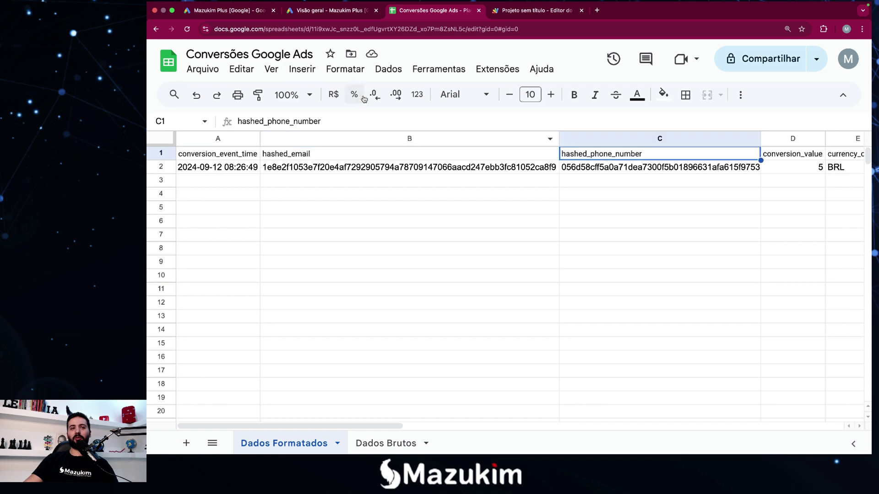
pyautogui.click(224, 10)
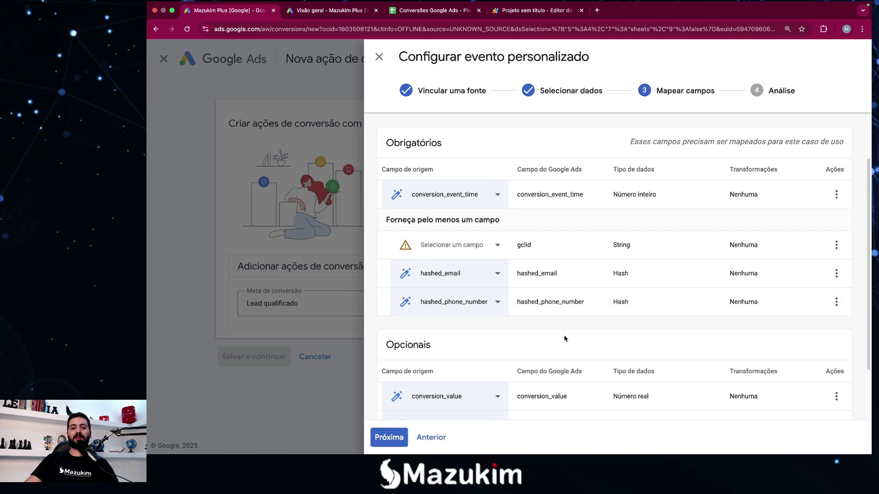
pyautogui.scroll(-1, 566, 338)
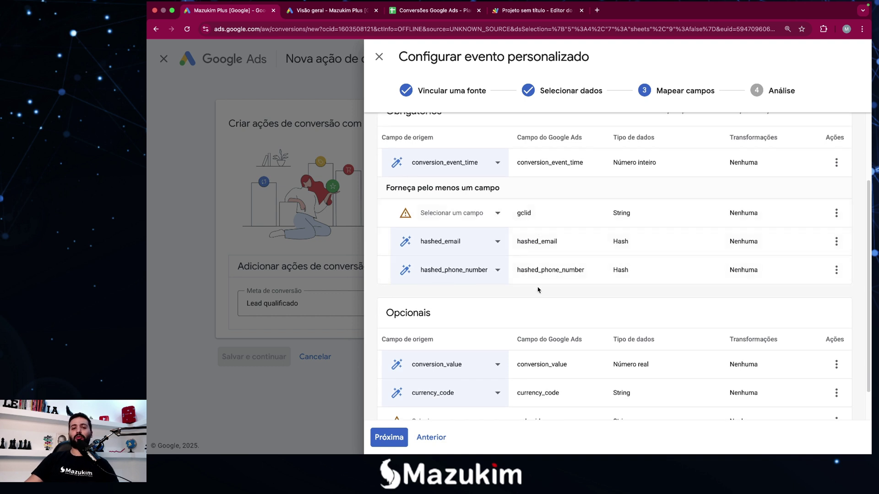
pyautogui.scroll(-1, 553, 316)
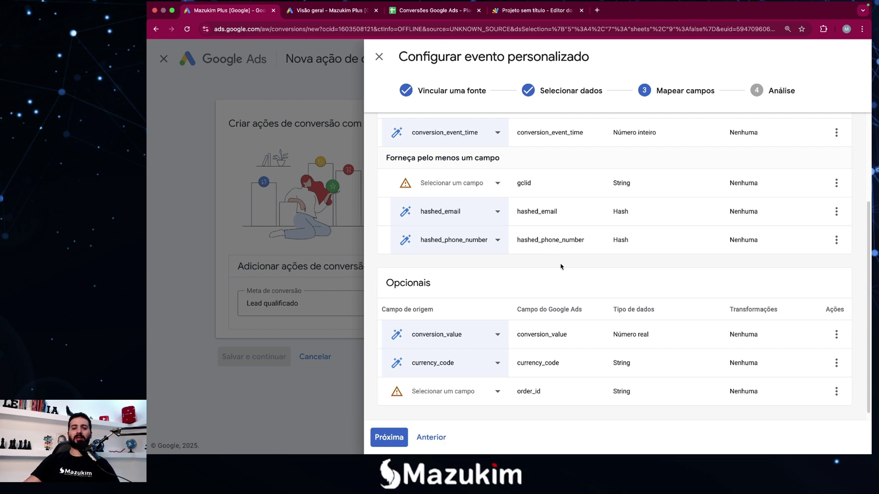
pyautogui.scroll(-1, 537, 296)
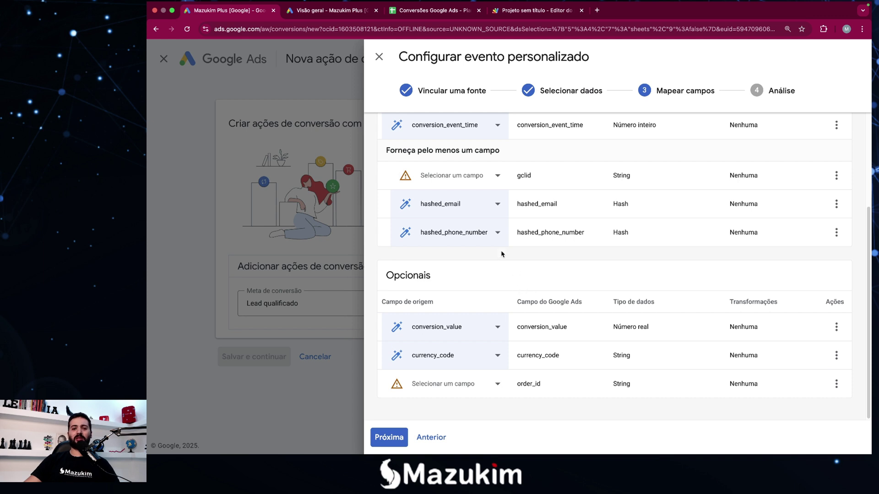
pyautogui.scroll(3, 521, 261)
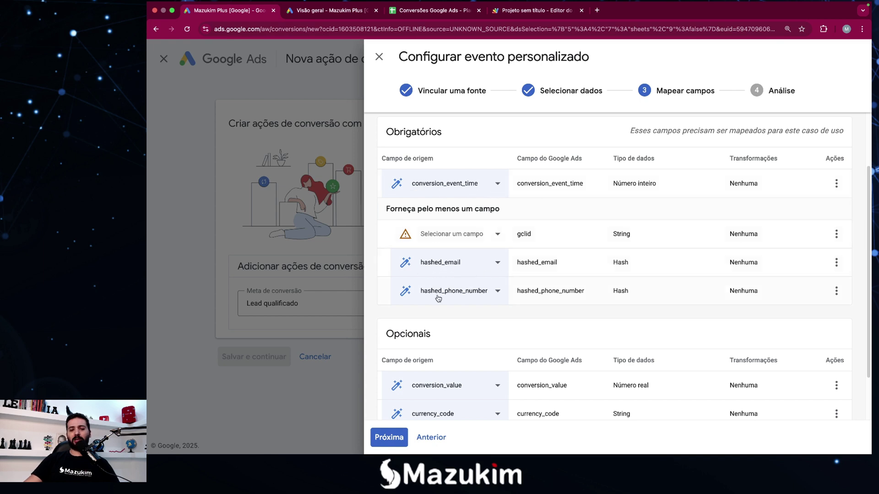
pyautogui.scroll(-3, 492, 312)
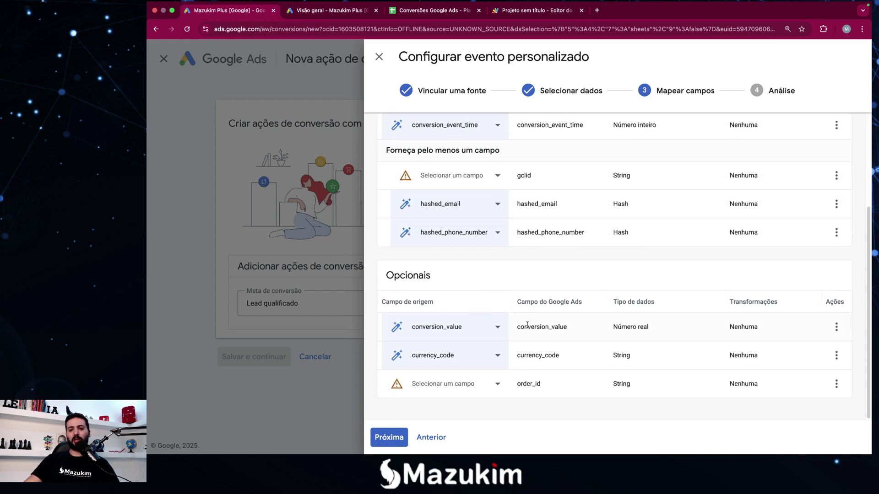
pyautogui.click(453, 14)
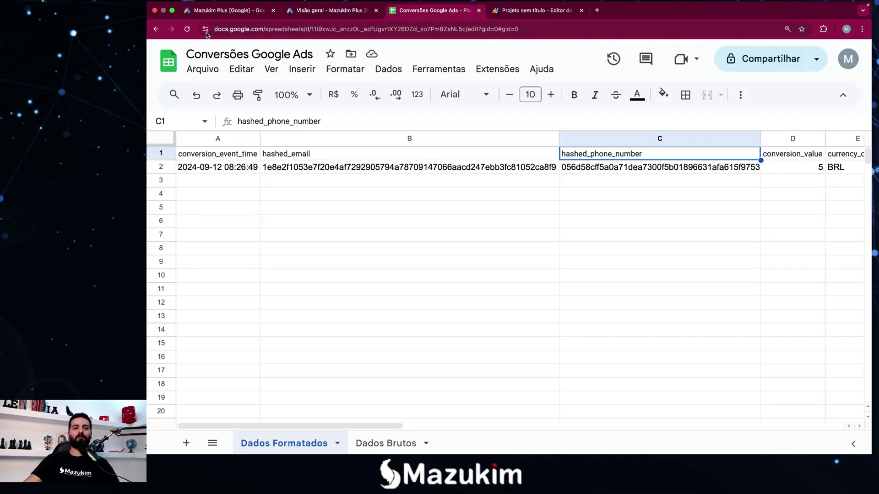
pyautogui.click(224, 11)
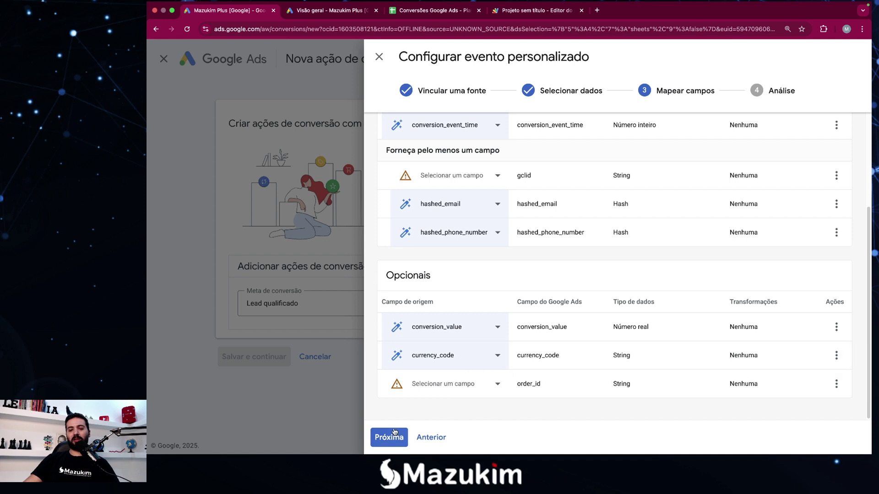
# Accept the field mappings and set the connection's daily schedule to start between 12 and 13.
pyautogui.click(394, 433)
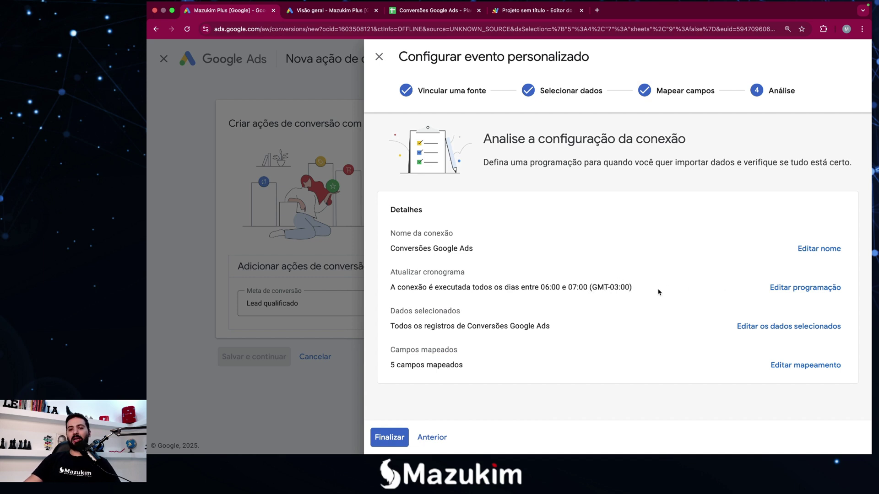
pyautogui.click(790, 288)
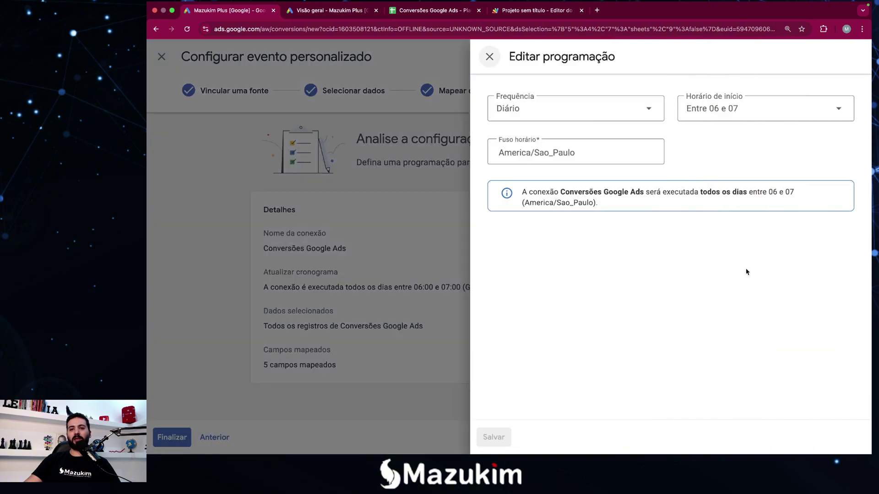
pyautogui.click(603, 116)
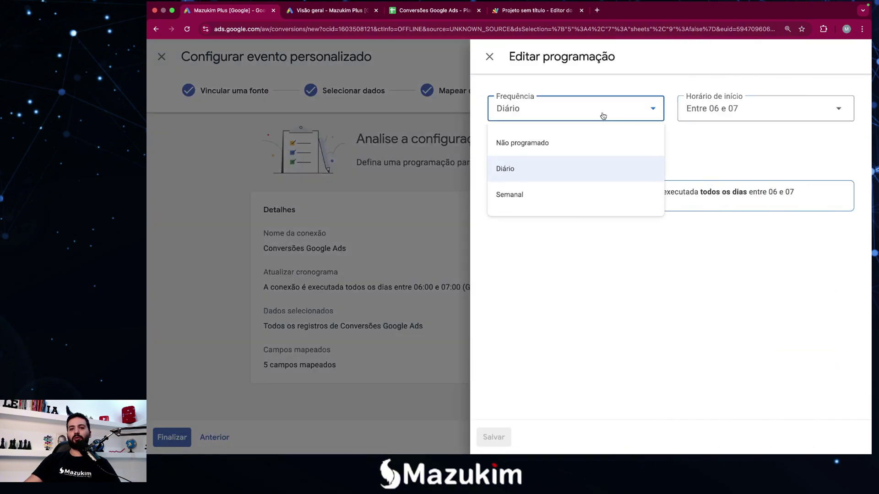
pyautogui.click(735, 114)
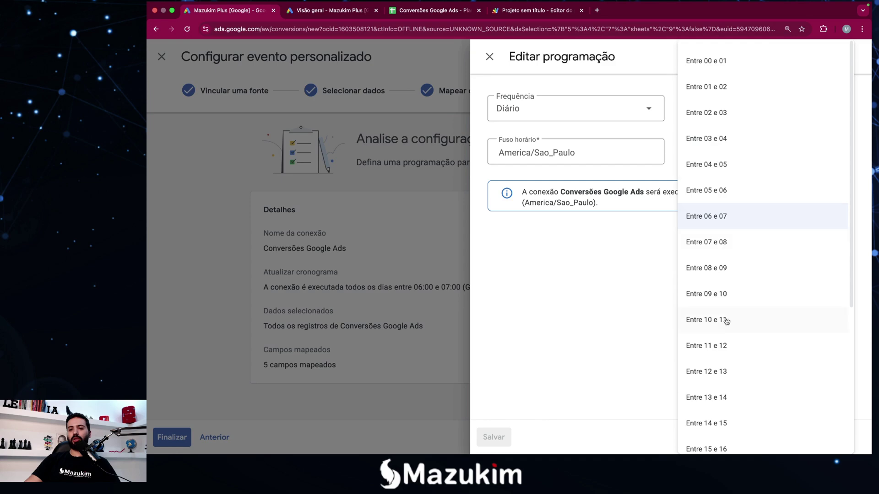
pyautogui.click(716, 374)
pyautogui.click(615, 259)
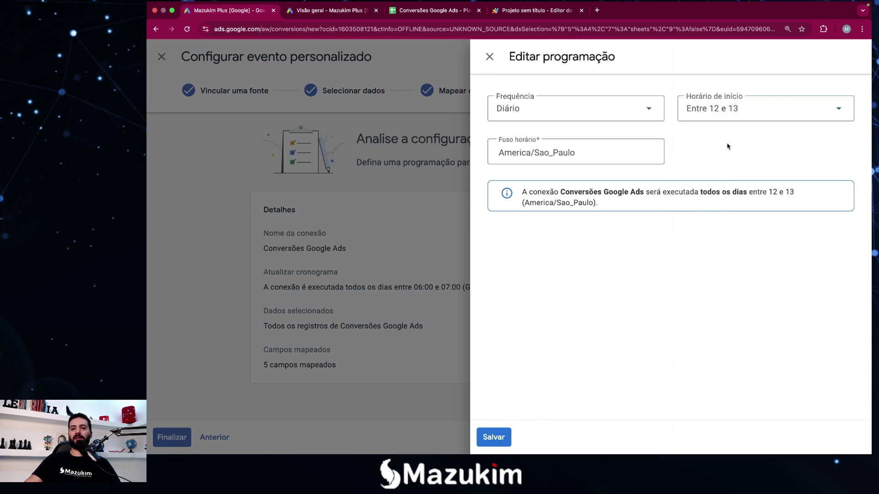
pyautogui.click(498, 438)
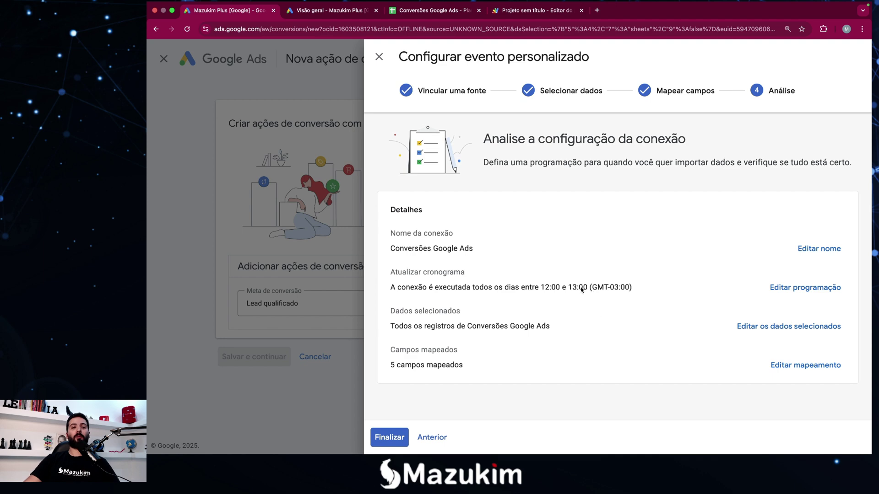
# In the conversions spreadsheet, examine the Dados Brutos and Dados Formatados sheets and the empty rows available for new conversions.
pyautogui.click(427, 15)
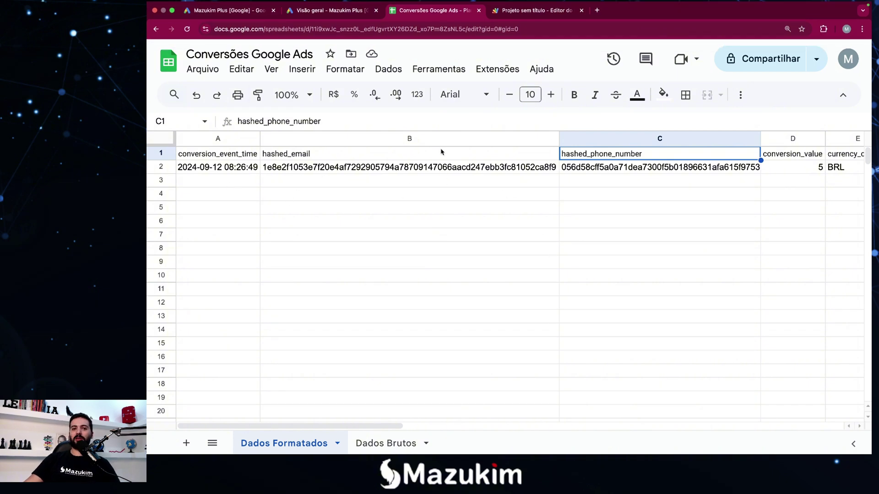
pyautogui.click(386, 443)
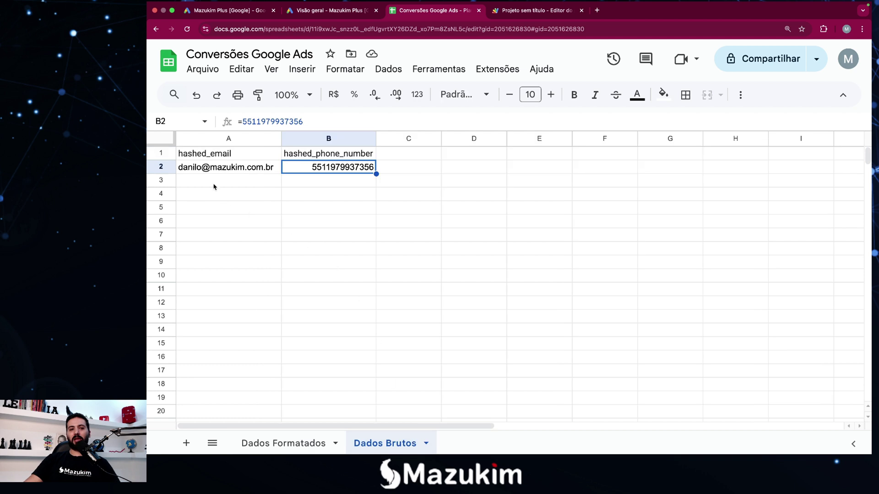
pyautogui.click(308, 443)
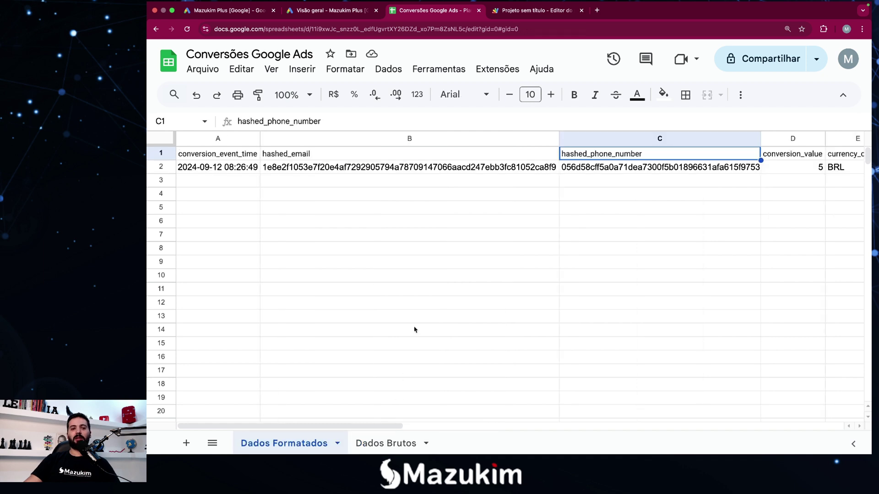
pyautogui.click(243, 181)
pyautogui.click(282, 209)
pyautogui.click(287, 231)
pyautogui.click(302, 283)
pyautogui.click(319, 319)
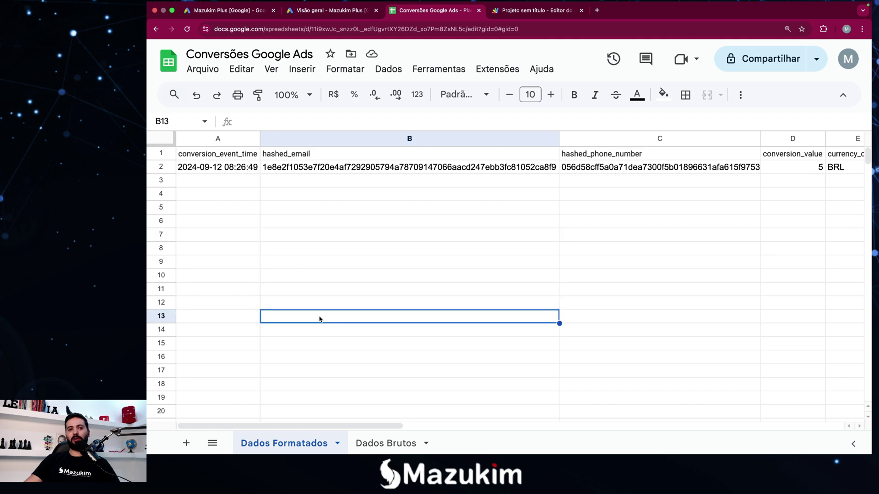
# Return to Google Ads, finalize the custom event connection and save the Lead qualificado conversion action.
pyautogui.click(237, 15)
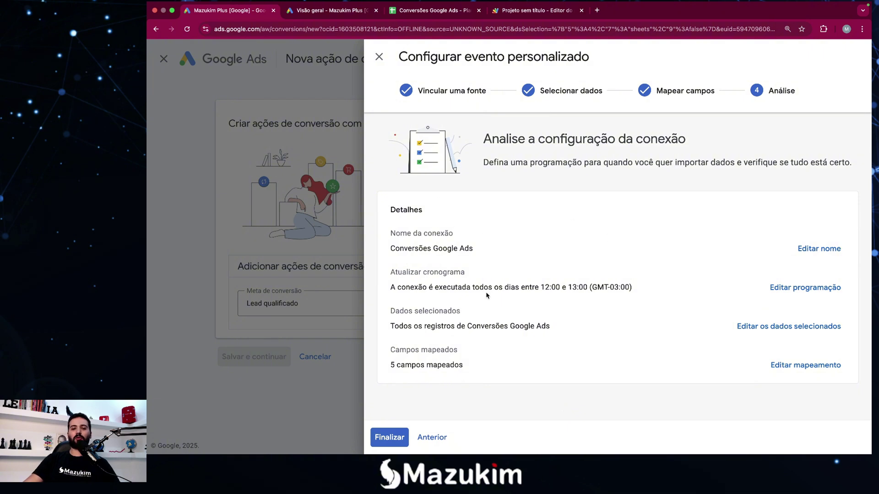
pyautogui.click(389, 438)
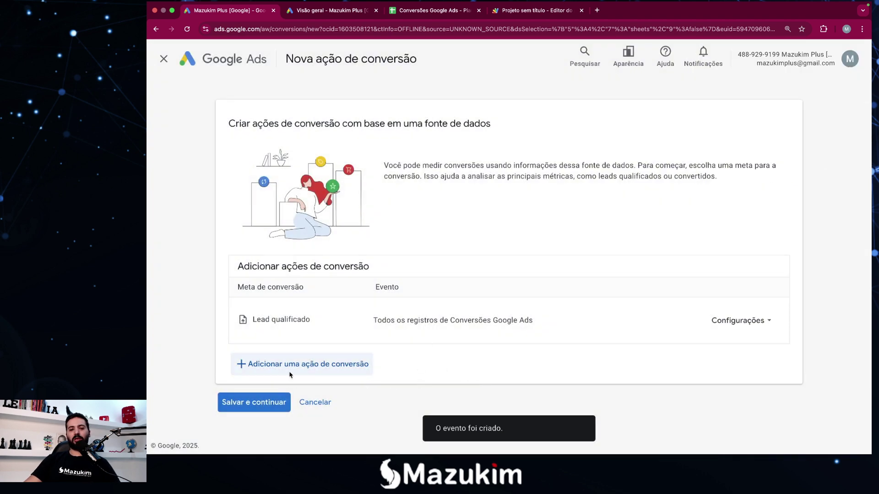
pyautogui.click(266, 396)
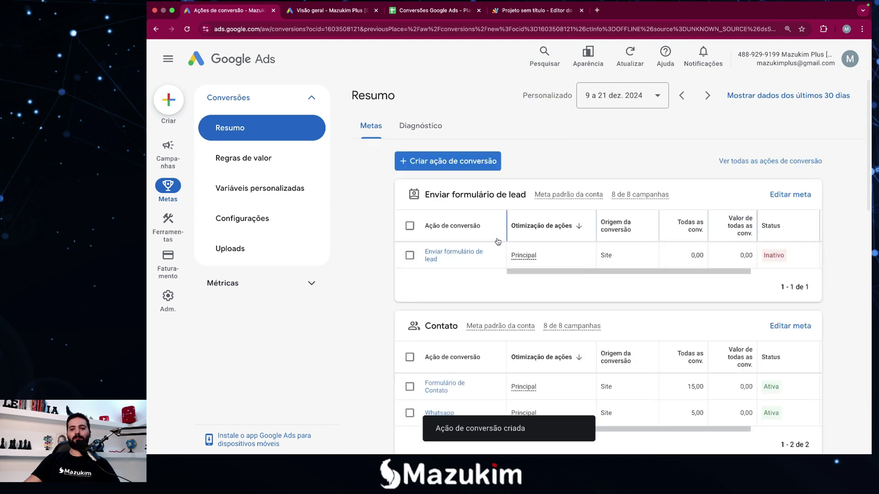
pyautogui.press('F4')
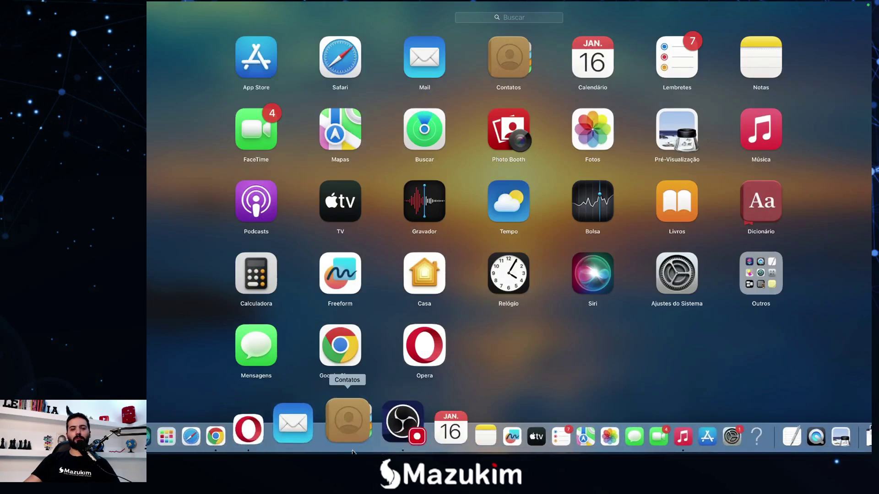
pyautogui.click(269, 424)
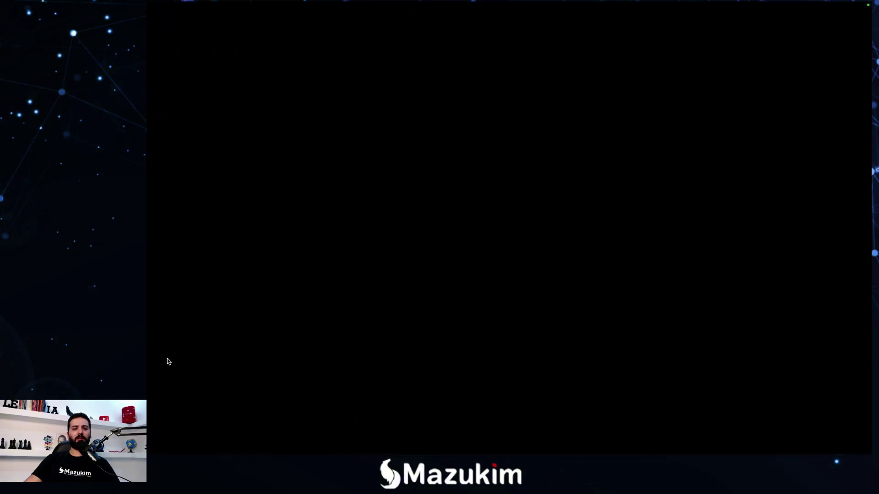